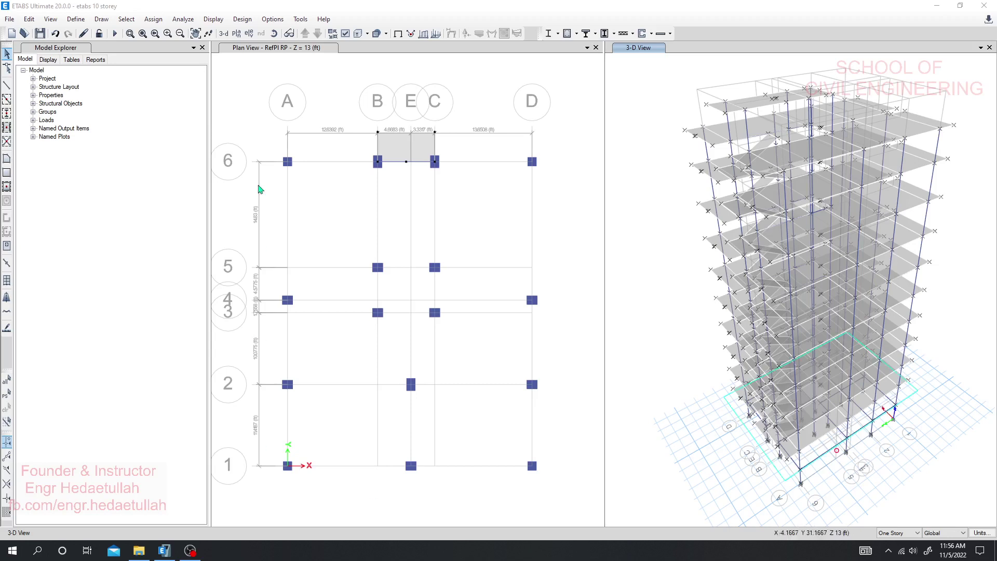
# Re-run the analysis past the diaphragm warning and view Dead load displacements (-0.156299 to 0.014996)
pyautogui.click(113, 34)
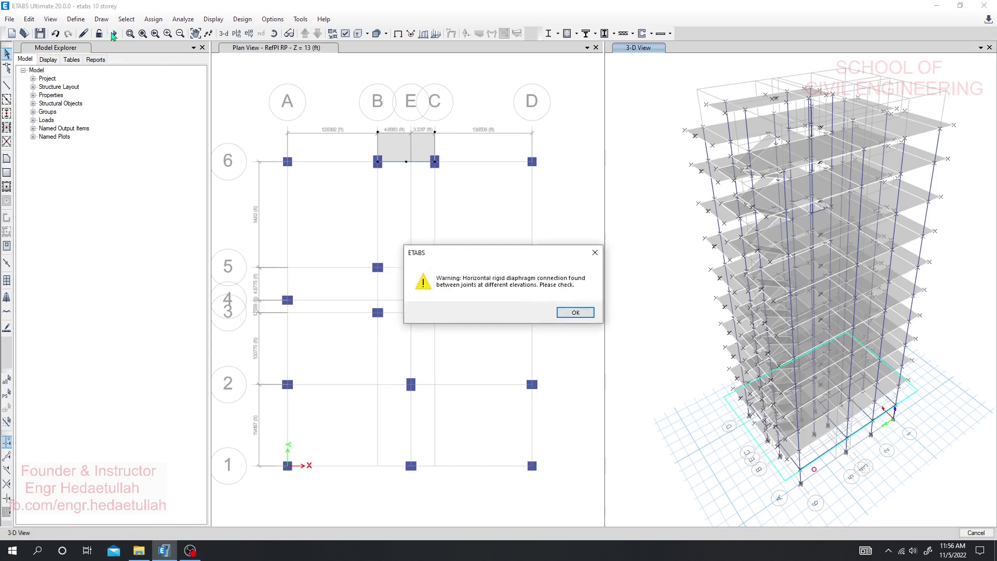
pyautogui.click(576, 312)
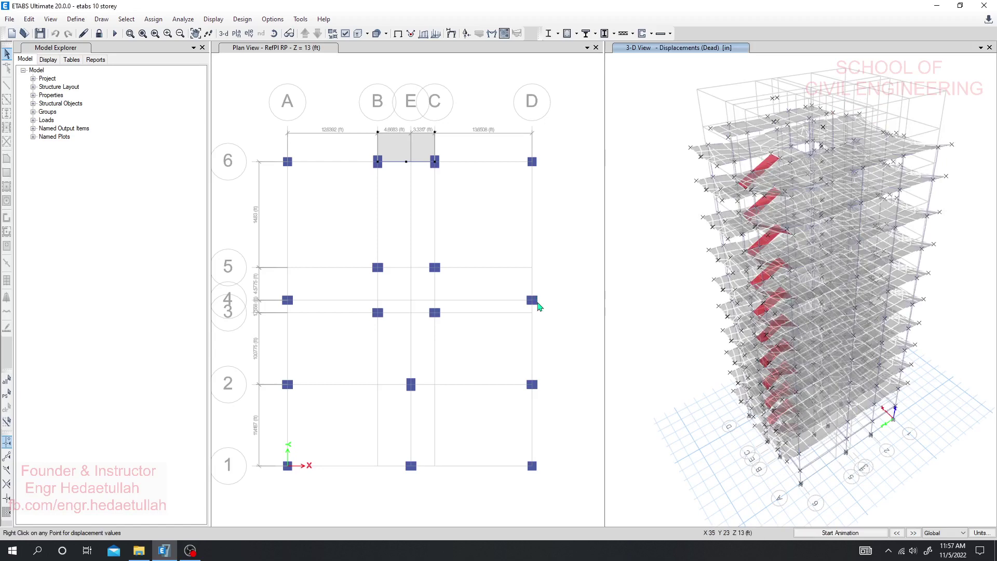
pyautogui.moveTo(796, 213)
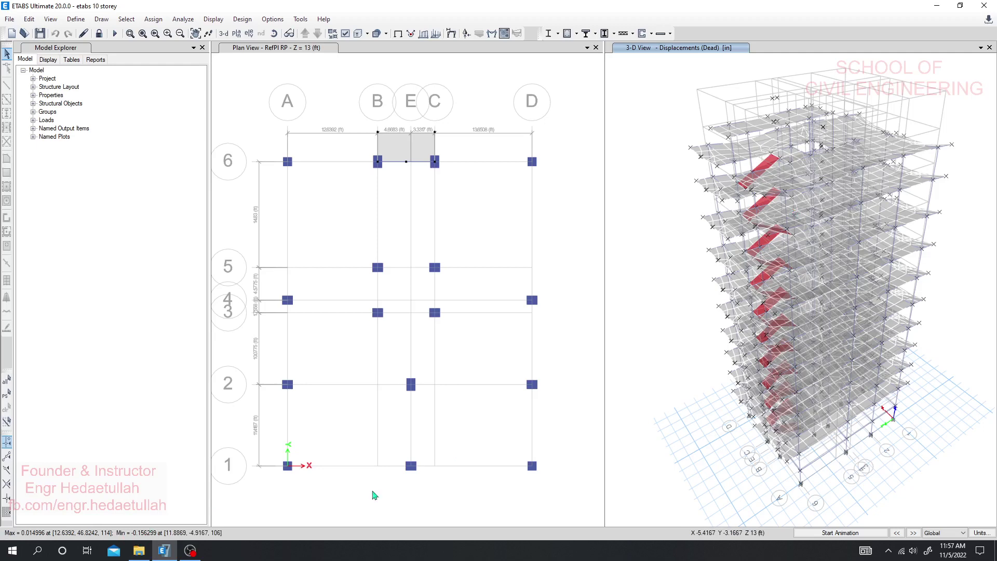
pyautogui.moveTo(658, 395); pyautogui.dragTo(660, 398, button='middle')
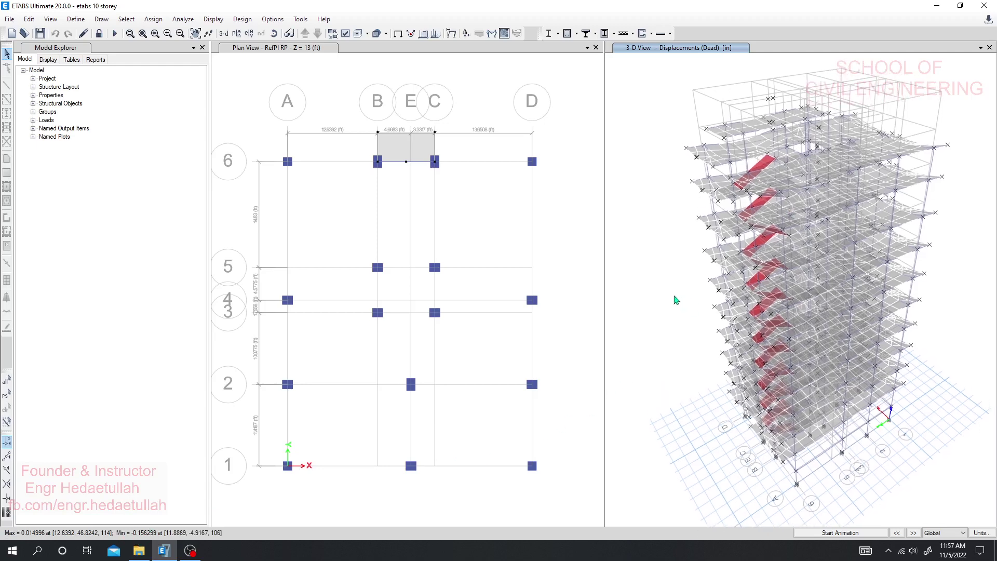
pyautogui.click(576, 34)
pyautogui.click(576, 33)
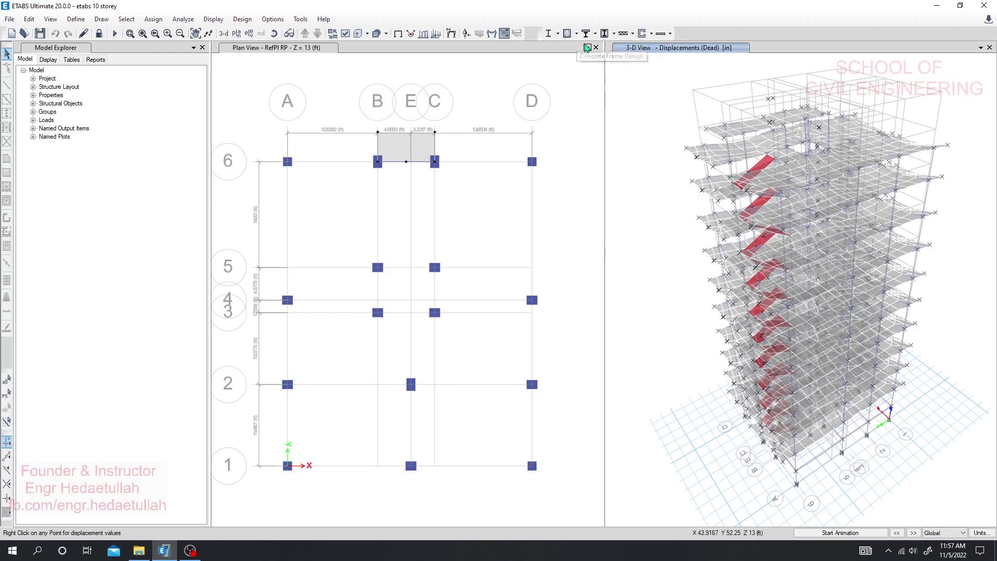
pyautogui.click(576, 34)
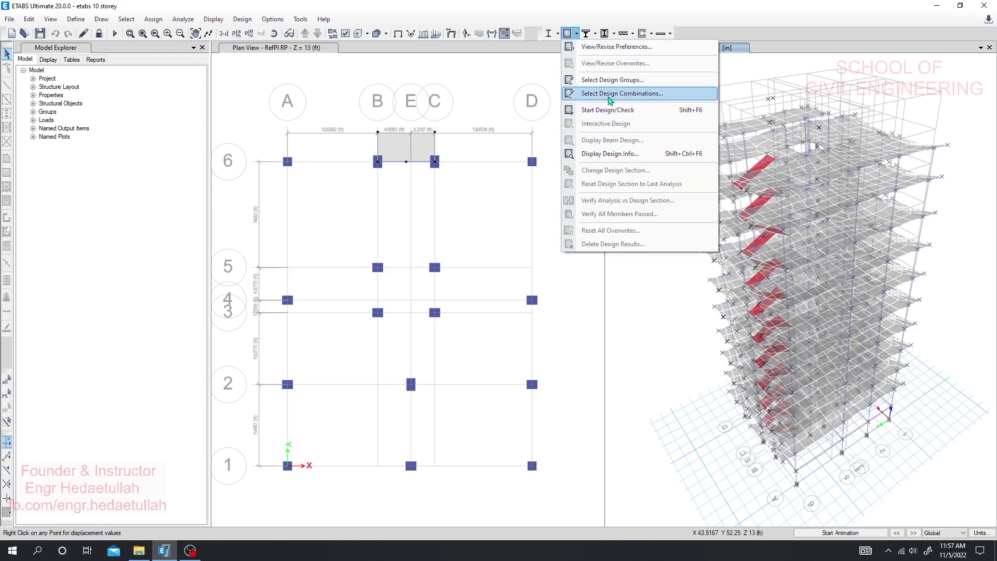
pyautogui.click(610, 100)
pyautogui.moveTo(576, 167); pyautogui.dragTo(573, 148)
pyautogui.moveTo(625, 257); pyautogui.dragTo(626, 283)
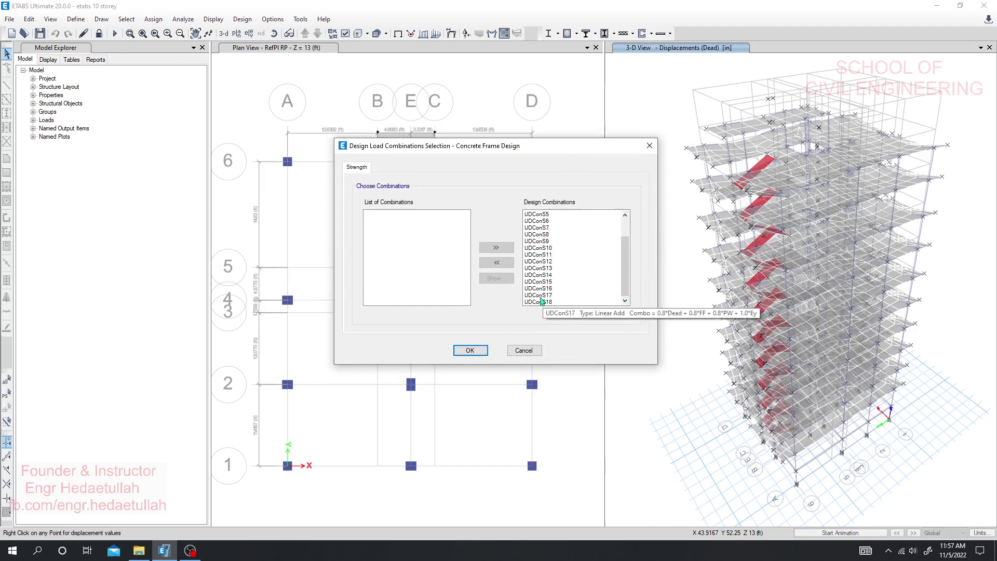
pyautogui.click(470, 350)
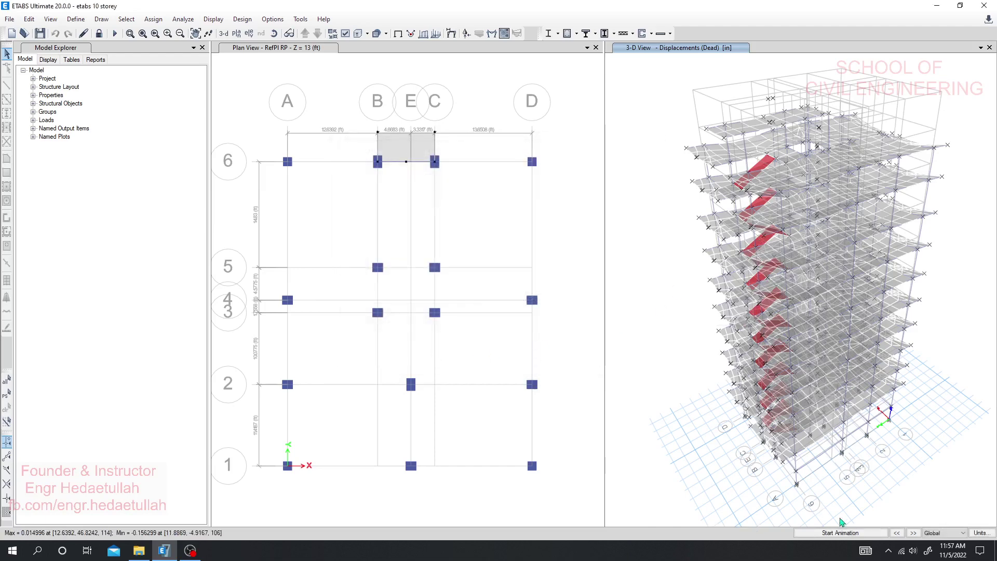
pyautogui.click(840, 533)
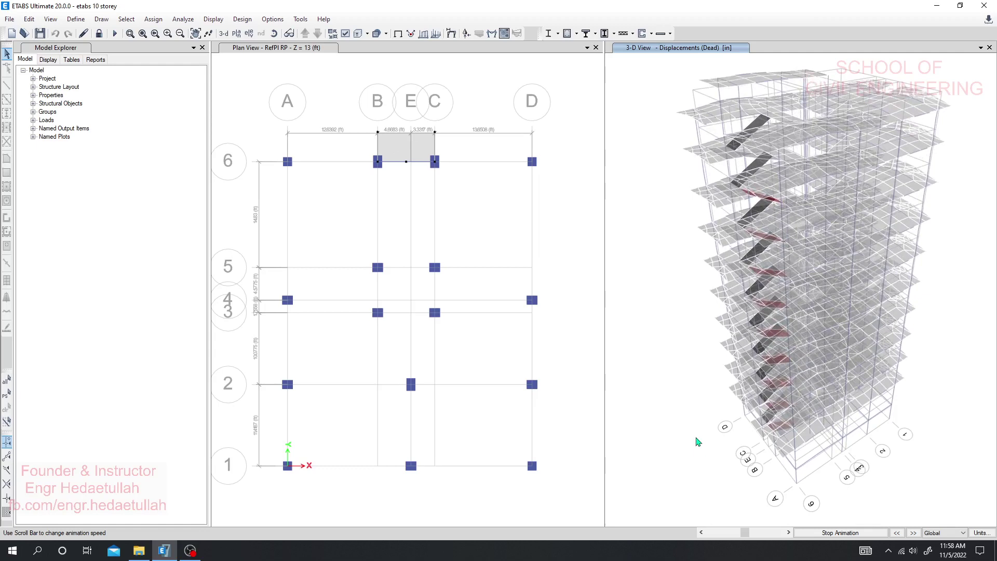
pyautogui.click(840, 532)
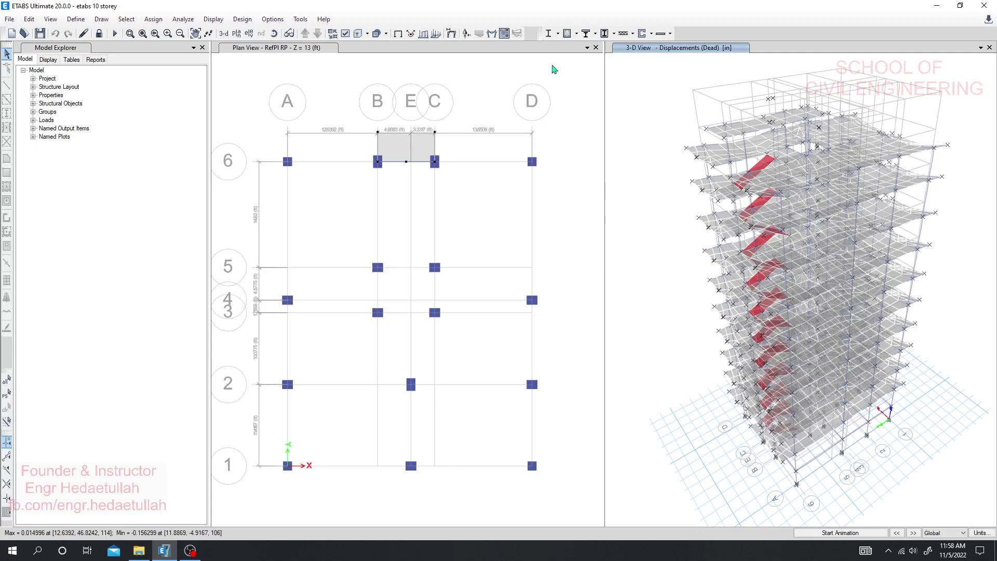
# Run the concrete frame design check to show longitudinal reinforcing on every member
pyautogui.click(568, 33)
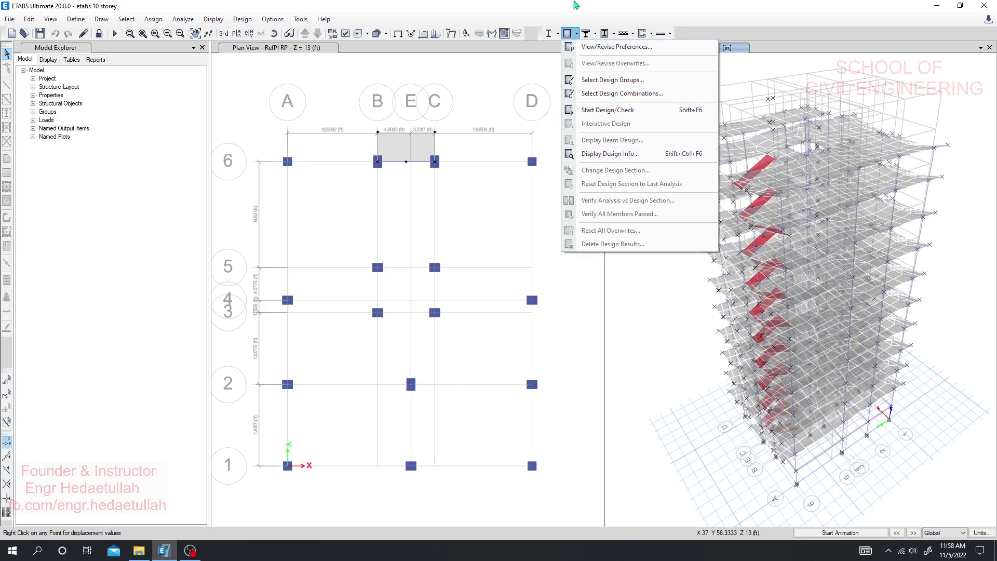
pyautogui.click(566, 35)
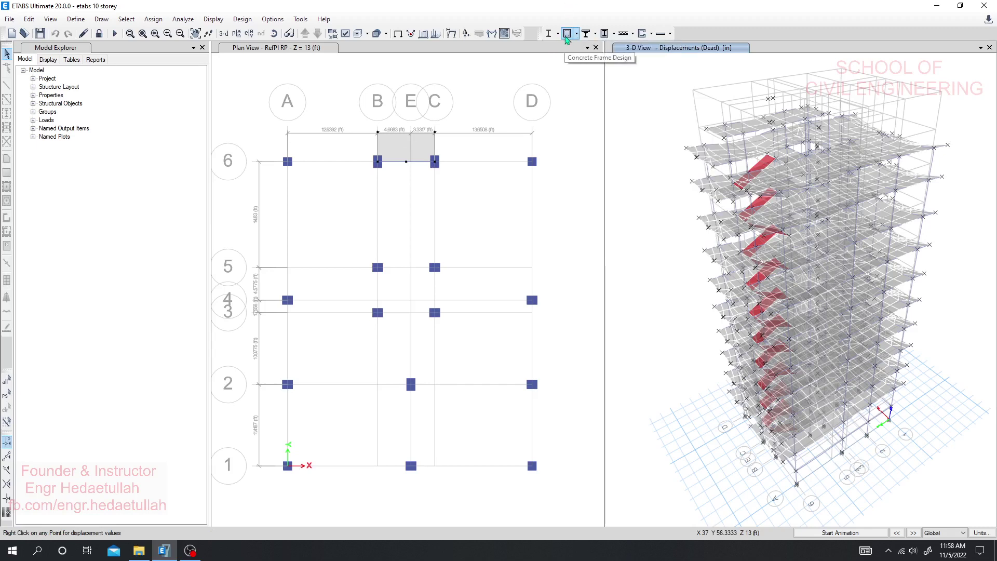
pyautogui.click(566, 37)
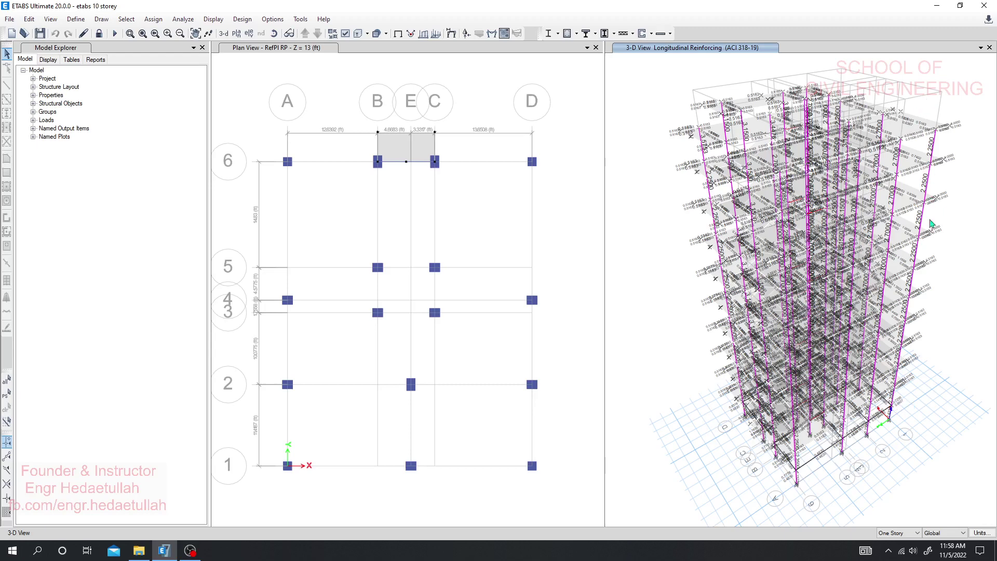
# Show the grid line 1 elevation with reinforcing values, centred on the lower storeys
pyautogui.moveTo(657, 371); pyautogui.dragTo(650, 372, button='middle')
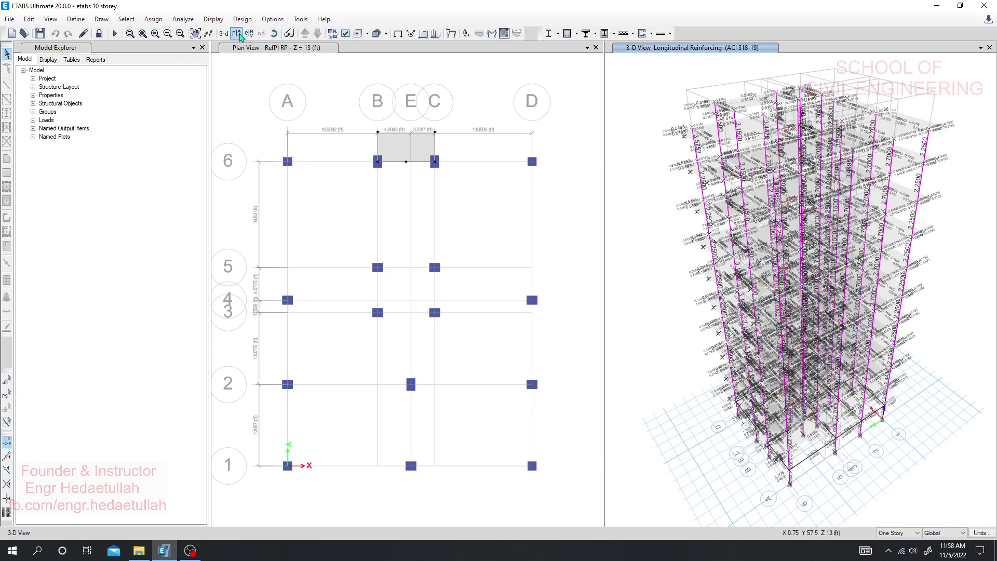
pyautogui.click(250, 34)
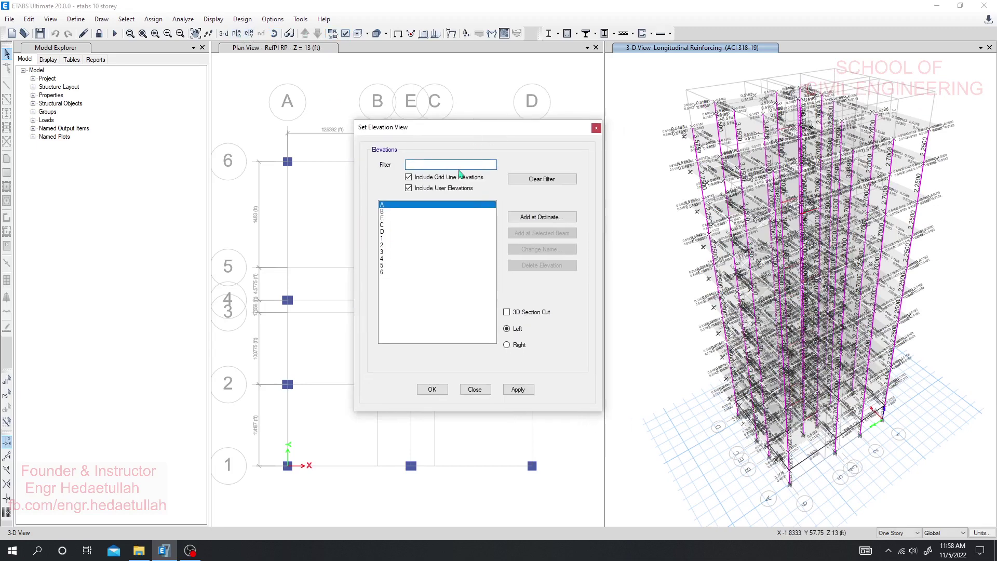
pyautogui.click(389, 239)
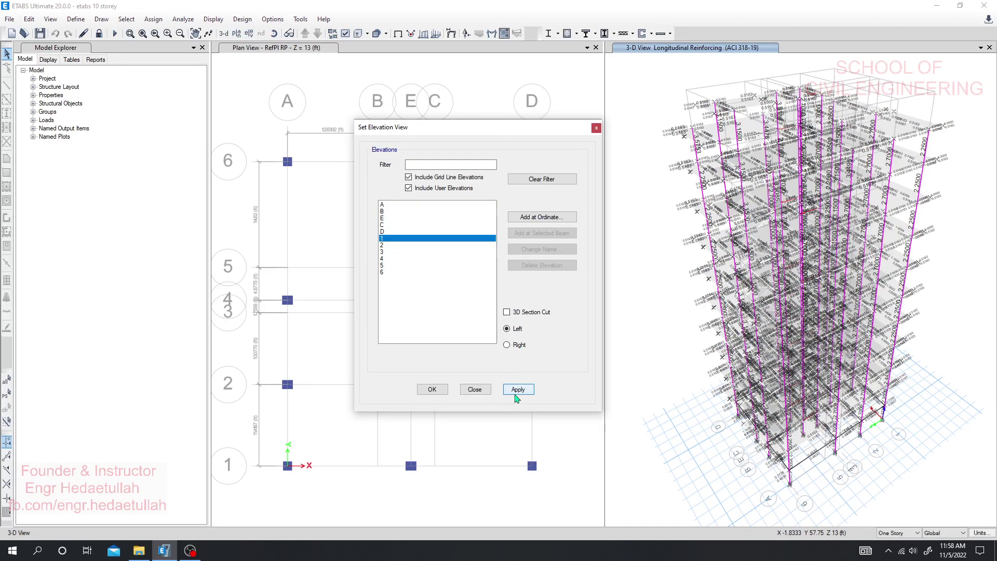
pyautogui.click(517, 391)
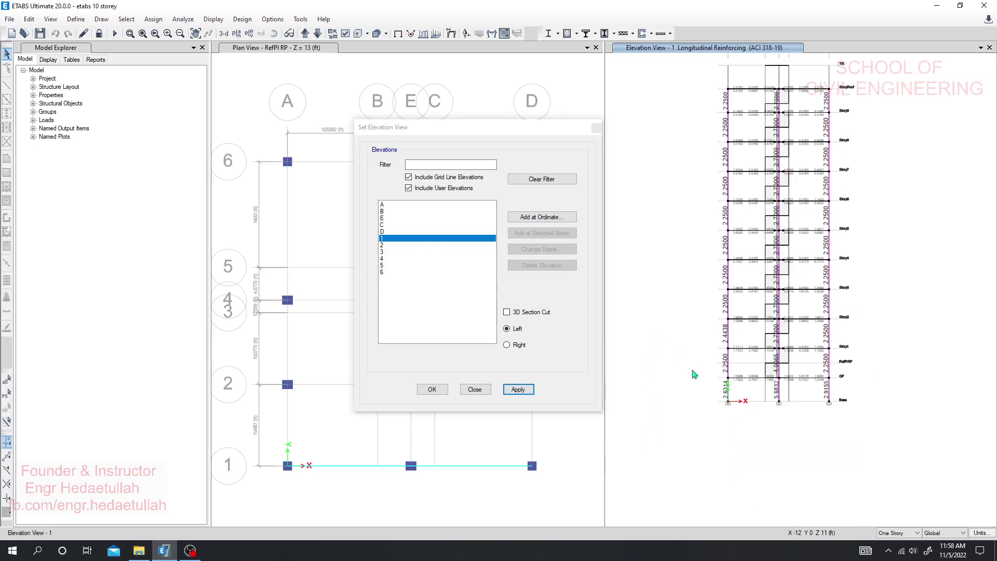
pyautogui.scroll(2, 707, 385)
pyautogui.moveTo(800, 463); pyautogui.dragTo(750, 464, button='middle')
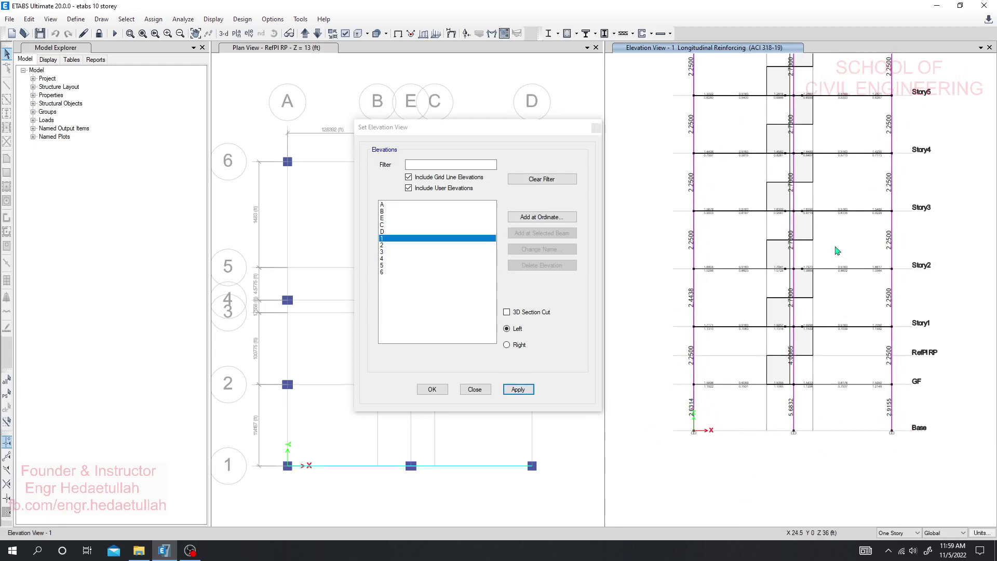
# Review the design overwrites of column C13 at GF without changing them
pyautogui.rightClick(793, 410)
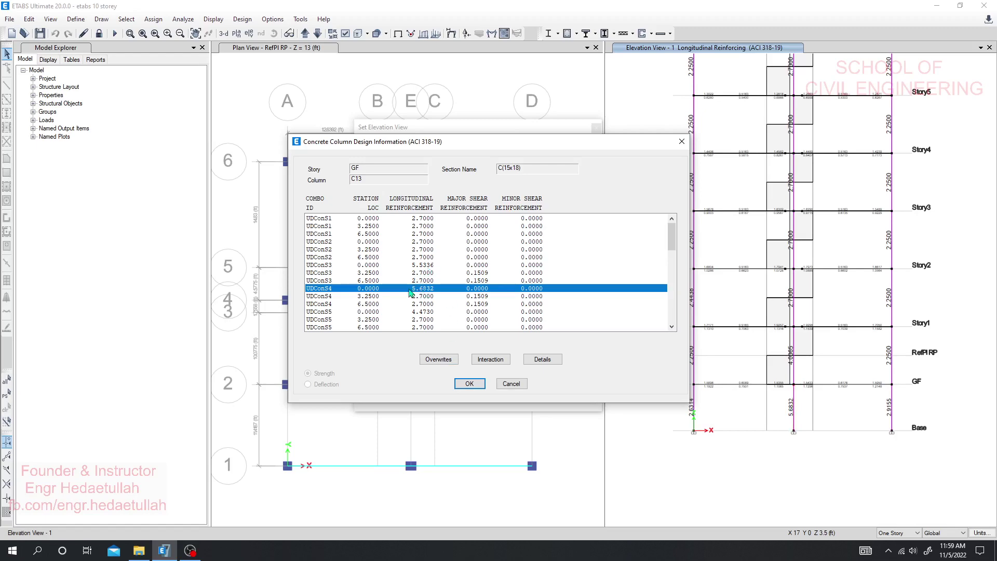
pyautogui.click(439, 362)
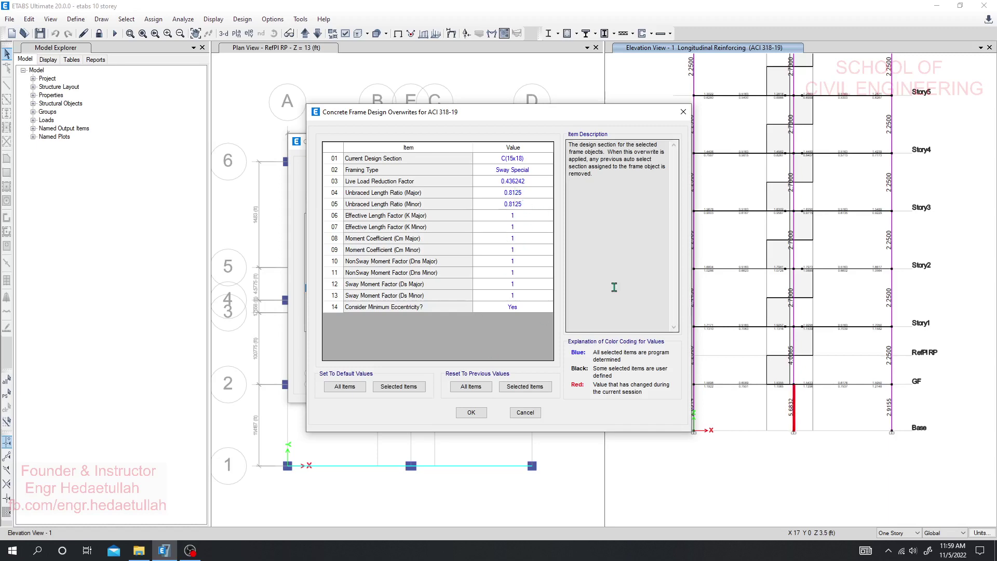
pyautogui.click(526, 413)
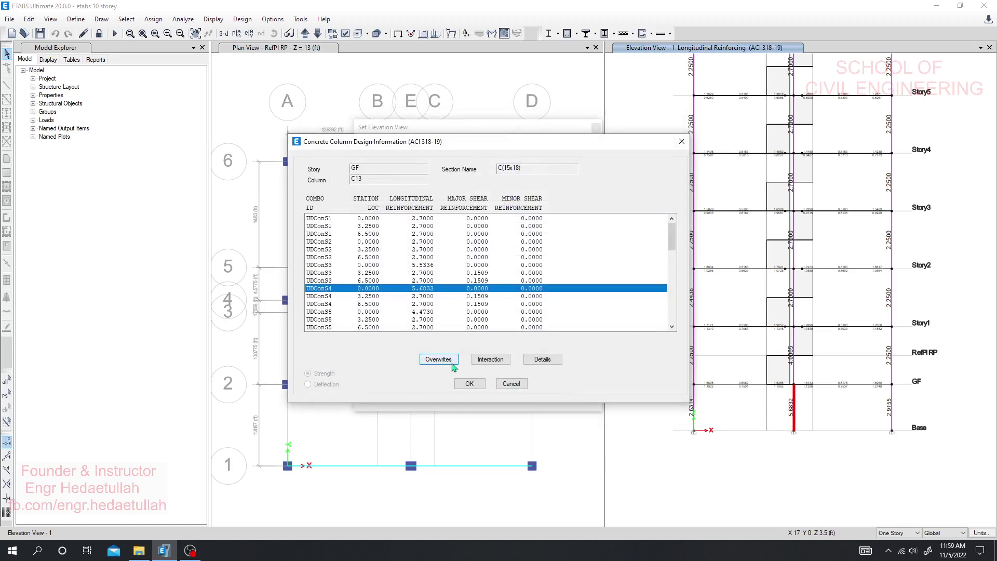
# Inspect C13's P-M interaction surface, then close the design and elevation dialogs
pyautogui.click(488, 359)
pyautogui.moveTo(504, 227)
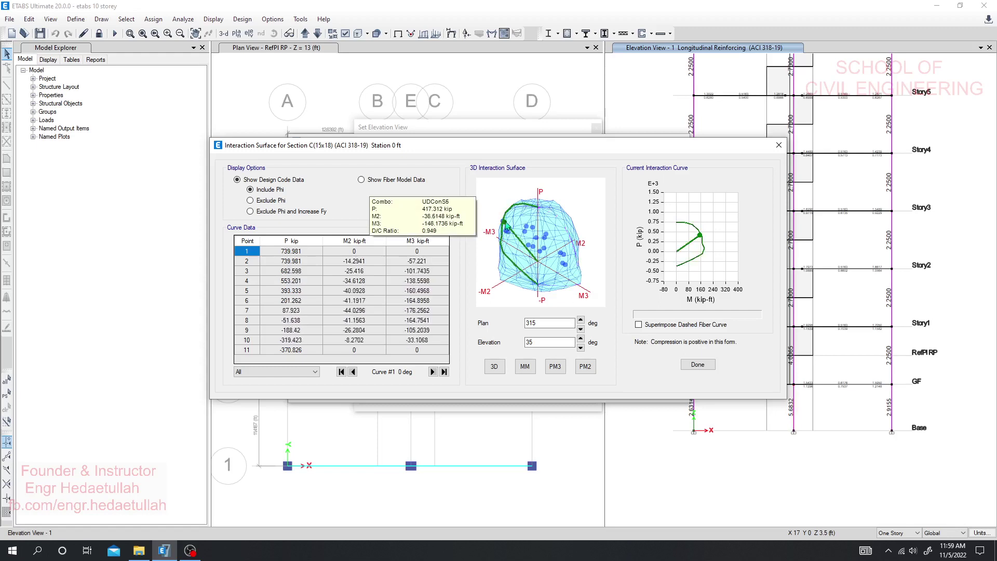
pyautogui.moveTo(568, 274)
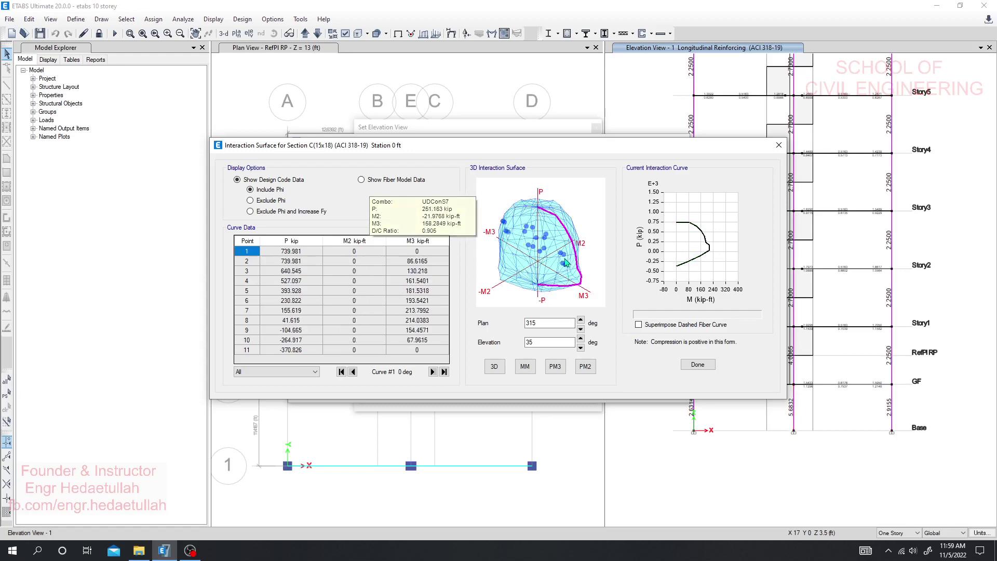
pyautogui.click(778, 145)
pyautogui.moveTo(584, 149); pyautogui.dragTo(496, 162)
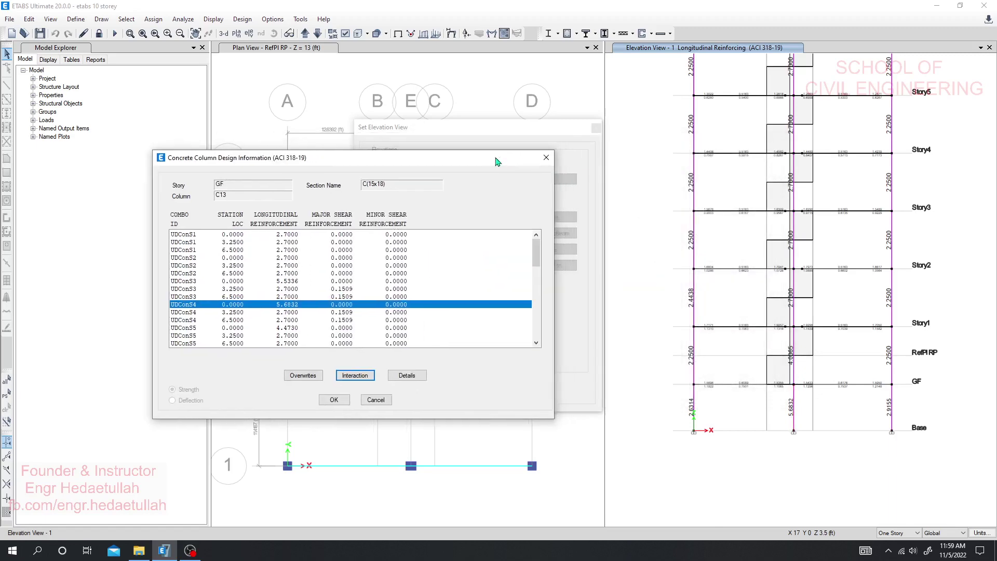
pyautogui.click(546, 158)
pyautogui.click(565, 129)
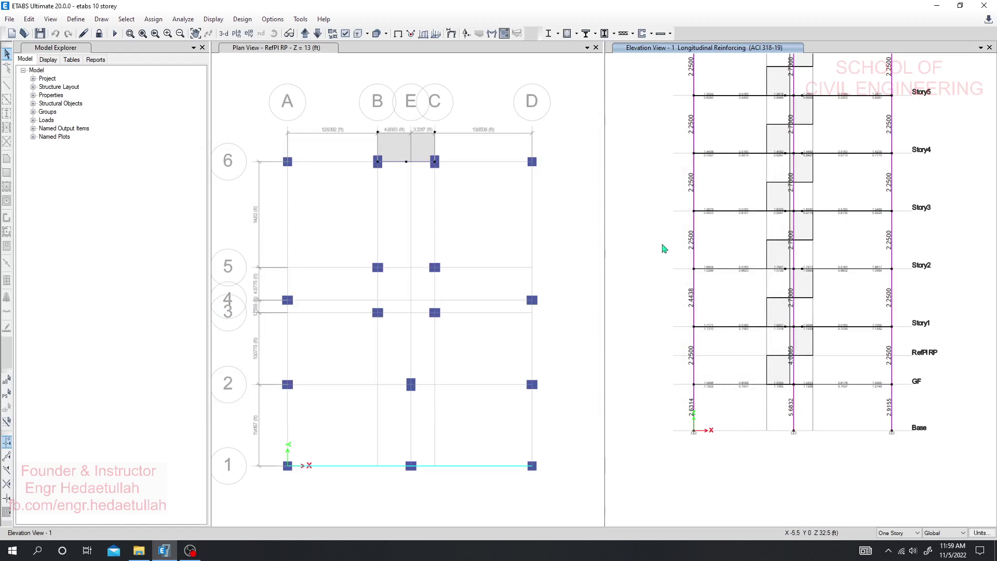
# Switch to the grid line C elevation and zoom into storeys GF to Story3
pyautogui.scroll(-2, 667, 286)
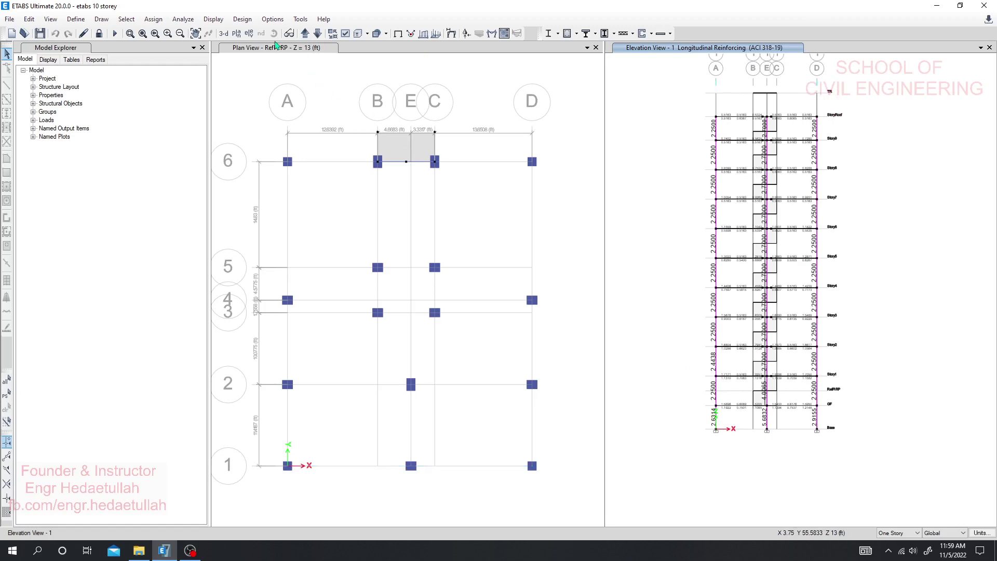
pyautogui.click(318, 34)
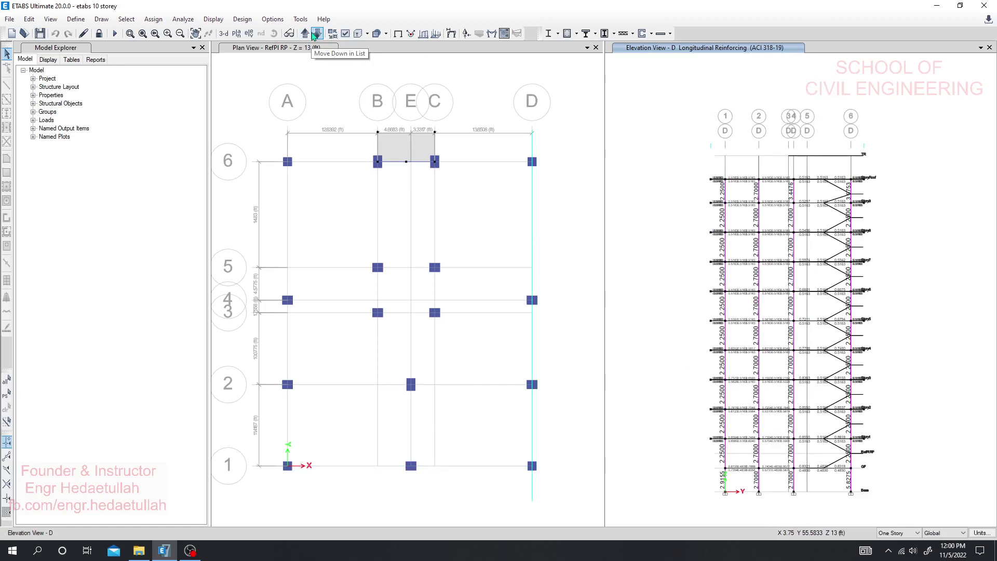
pyautogui.click(315, 34)
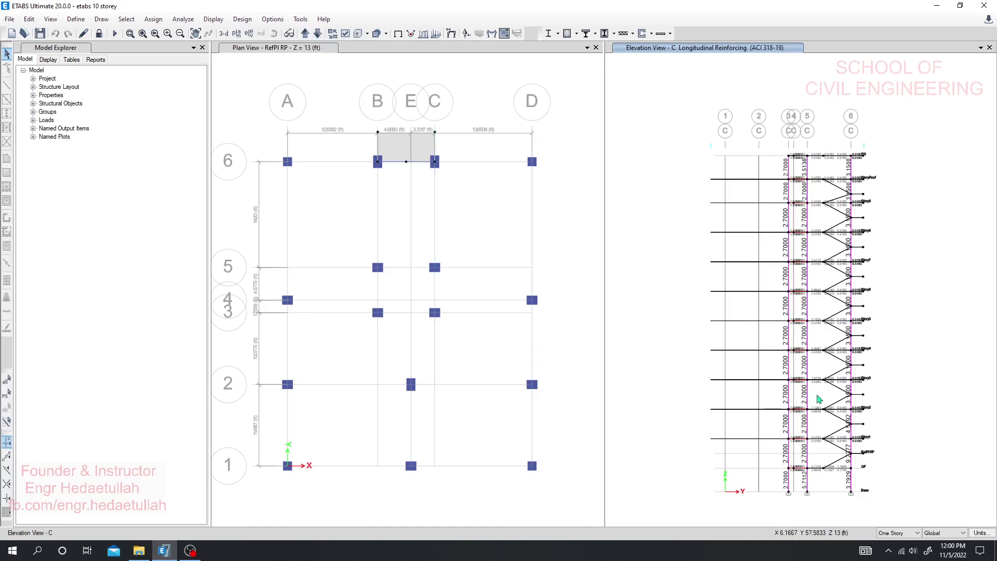
pyautogui.scroll(3, 854, 460)
pyautogui.scroll(2, 855, 472)
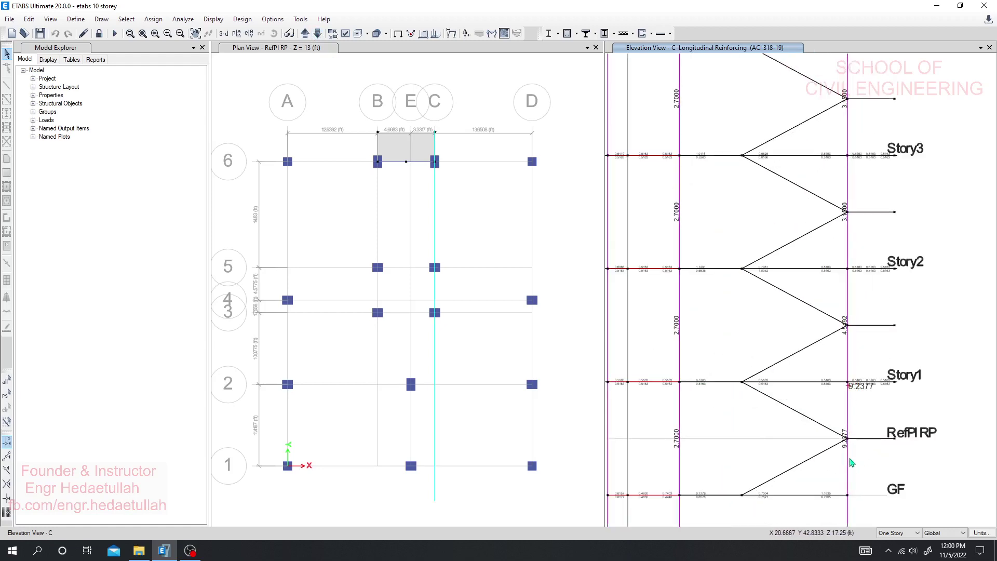
# Check Story1 column C16's design report, then show its C(15x21) interaction surface (D/C 0.999)
pyautogui.rightClick(848, 467)
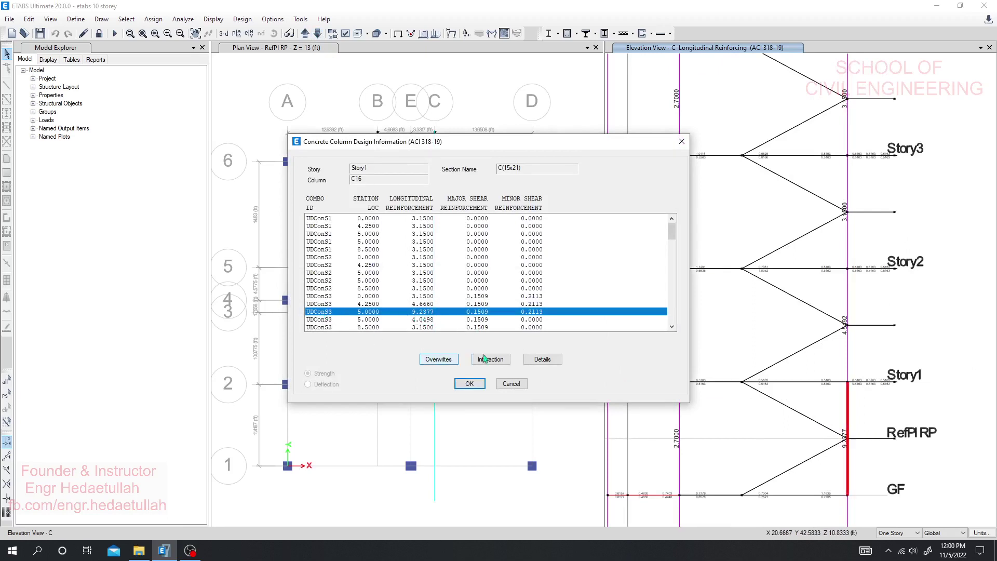
pyautogui.click(550, 360)
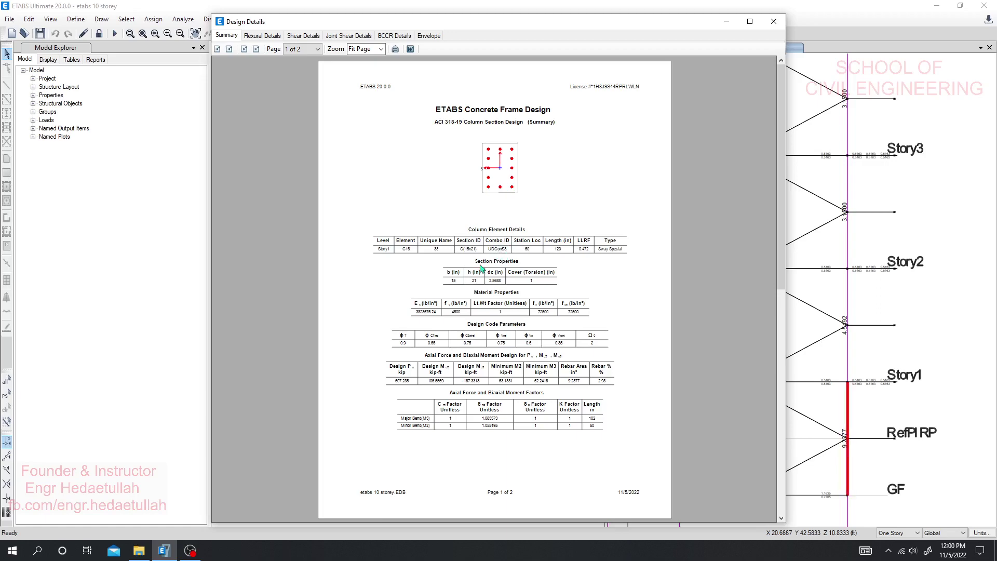
pyautogui.click(773, 22)
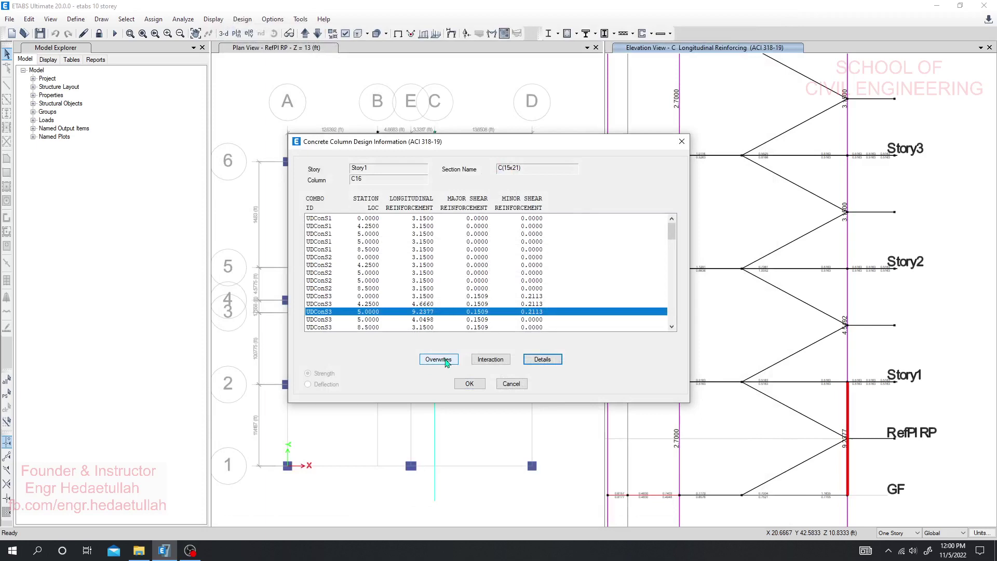
pyautogui.click(490, 359)
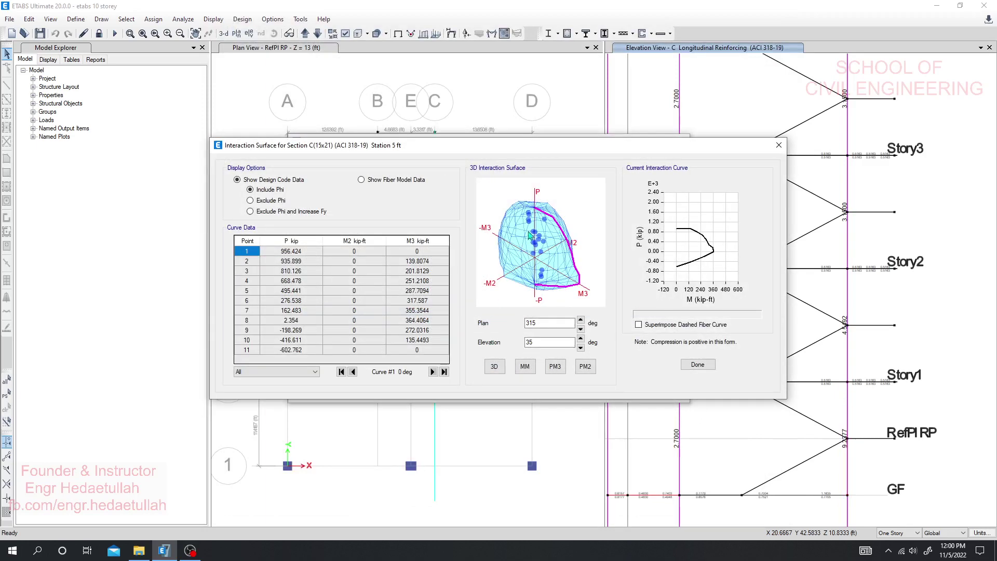
pyautogui.moveTo(545, 221)
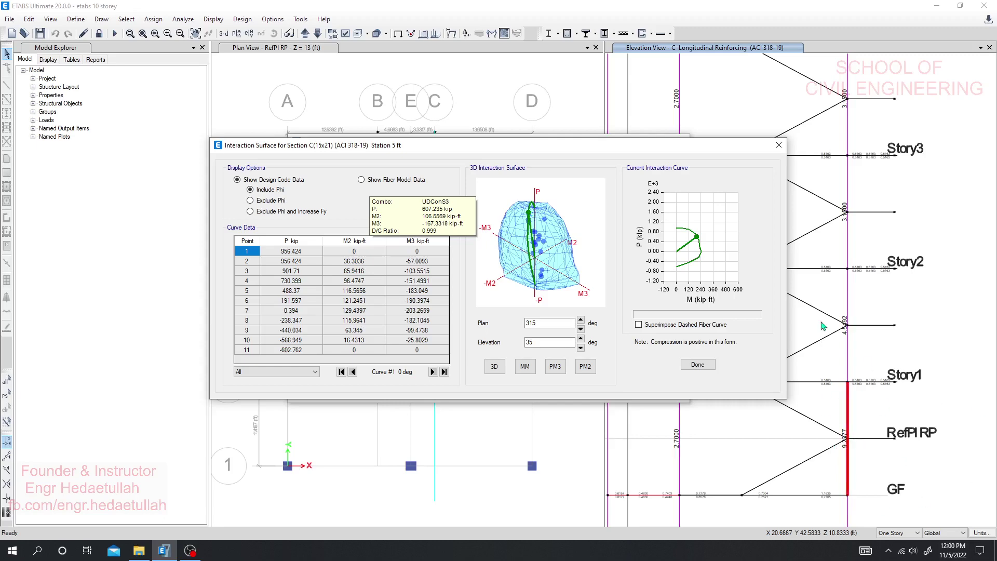
# Review C16's overwrites, unbraced length ratios 0.85 major and 0.5 minor, without changes
pyautogui.click(779, 145)
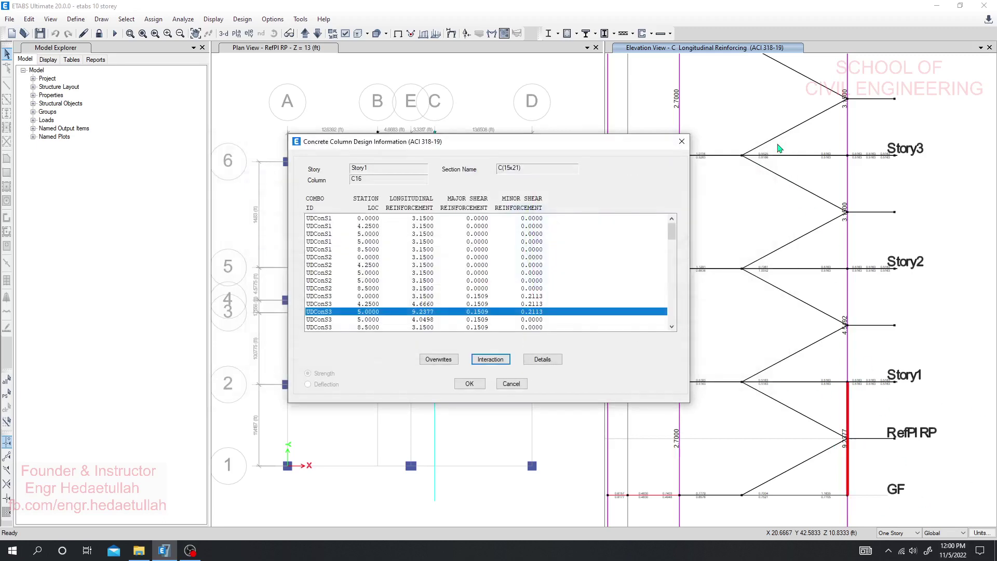
pyautogui.click(439, 360)
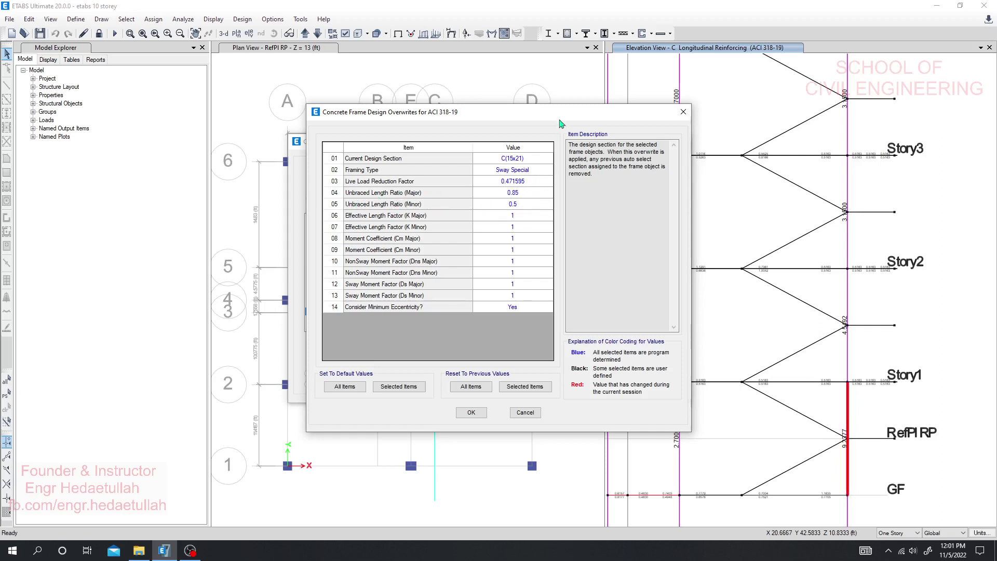
pyautogui.moveTo(560, 115); pyautogui.dragTo(472, 117)
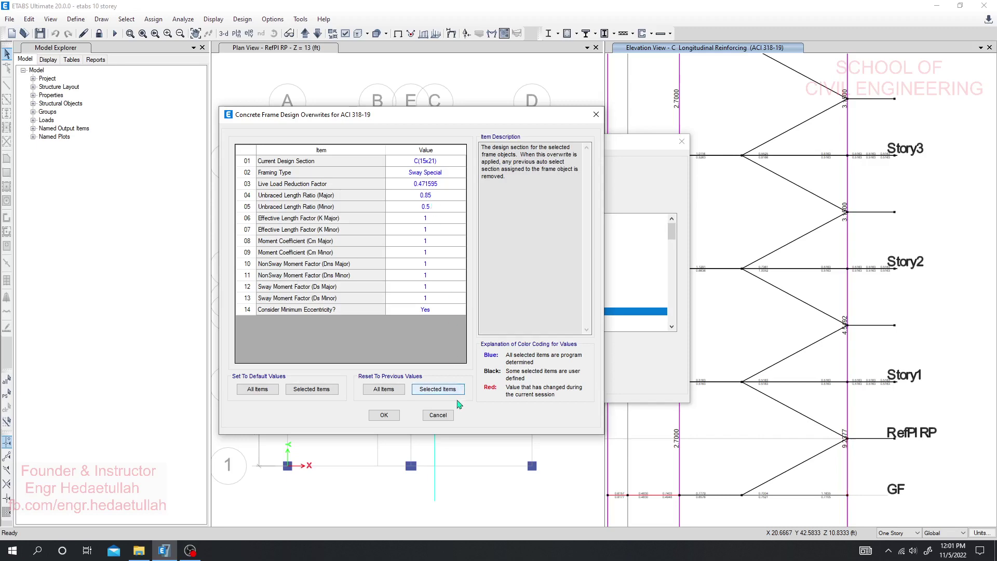
pyautogui.click(437, 414)
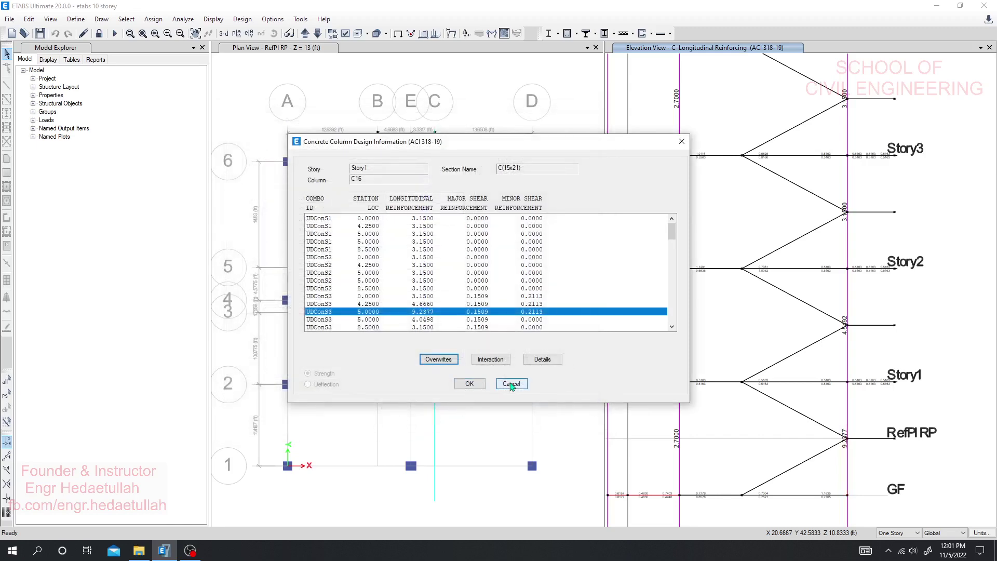
# Set column C16's major and minor unbraced length ratios to 3
pyautogui.click(438, 359)
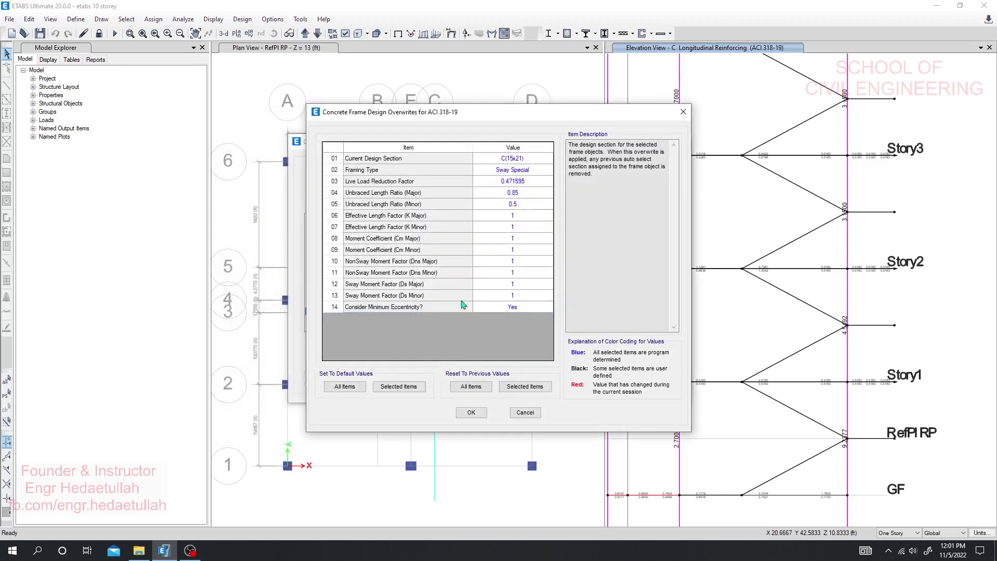
pyautogui.click(514, 192)
pyautogui.click(515, 192)
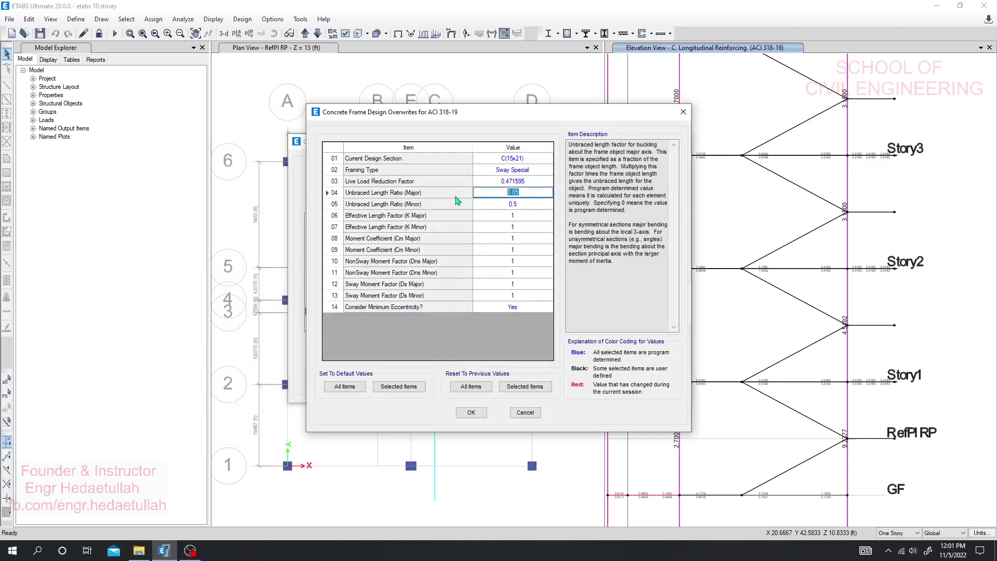
pyautogui.write('3')
pyautogui.click(504, 205)
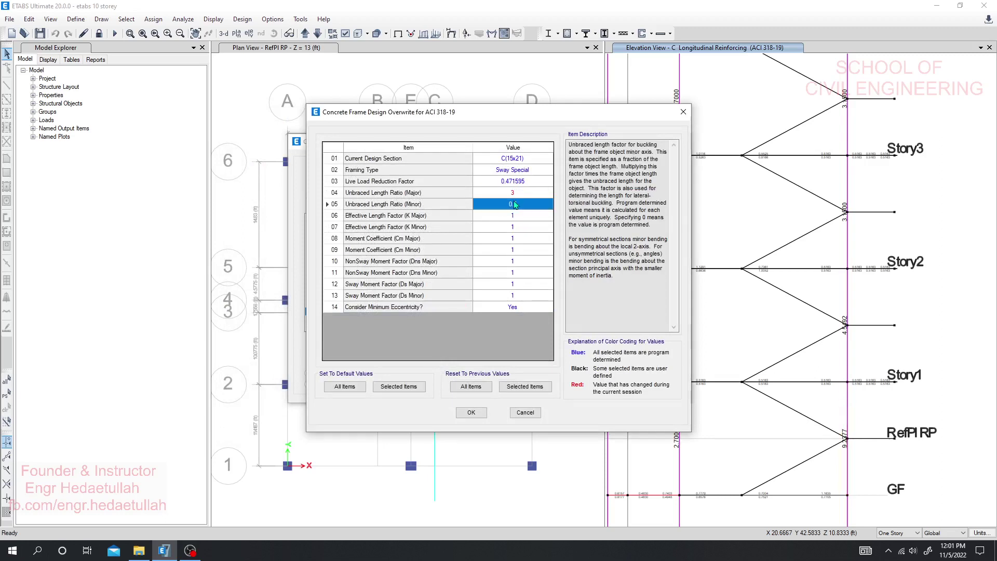
pyautogui.click(504, 205)
pyautogui.write('3')
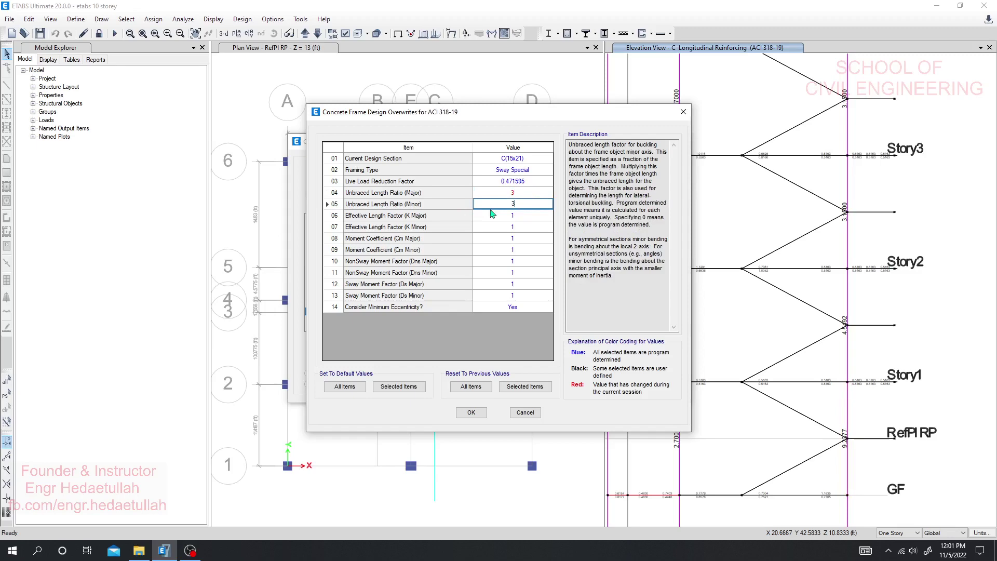
pyautogui.press('Return')
pyautogui.press('Return')
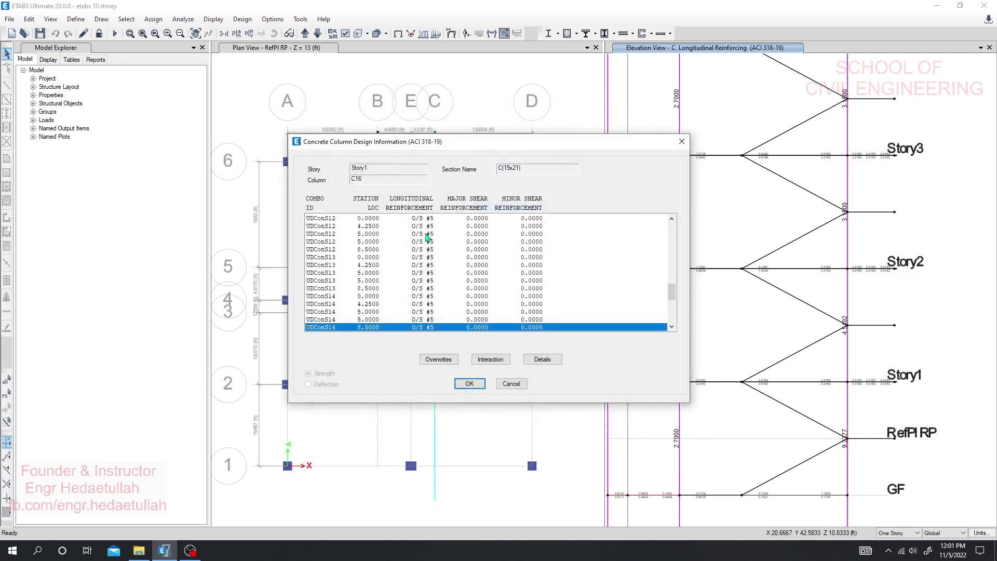
# Inspect the UDConS13, UDConS15 and UDConS14 results now flagged overstressed
pyautogui.click(418, 258)
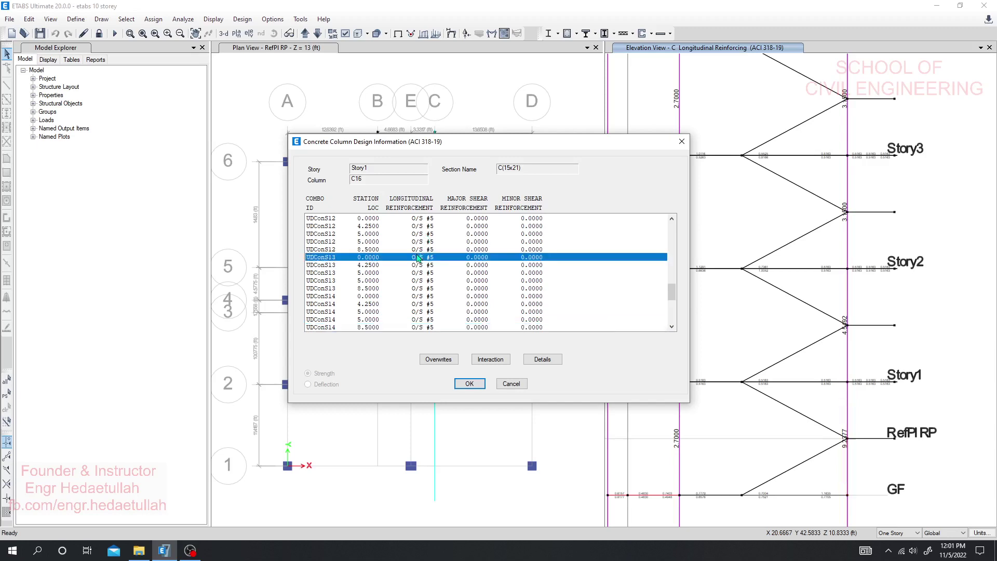
pyautogui.scroll(-7, 421, 280)
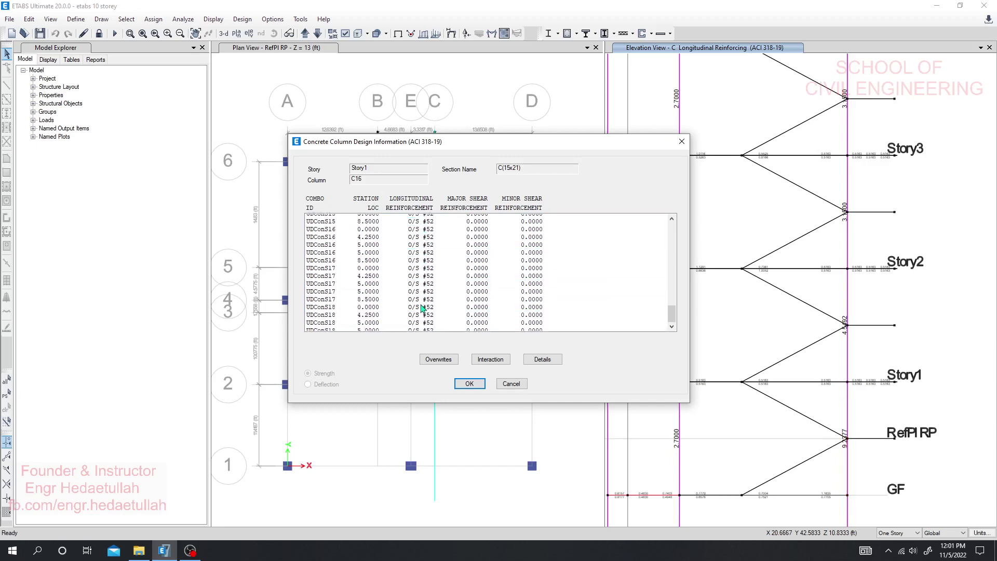
pyautogui.scroll(4, 421, 309)
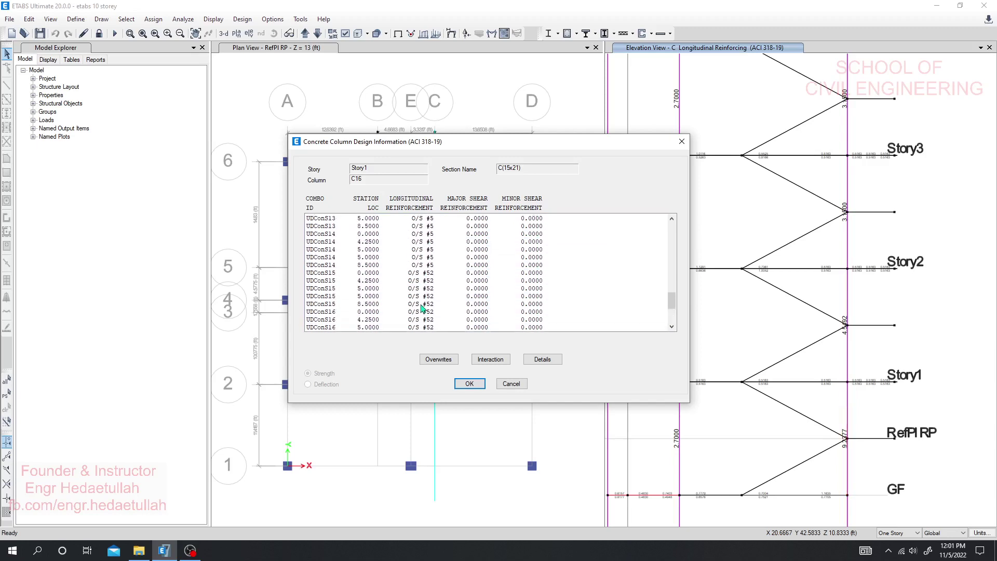
pyautogui.click(425, 282)
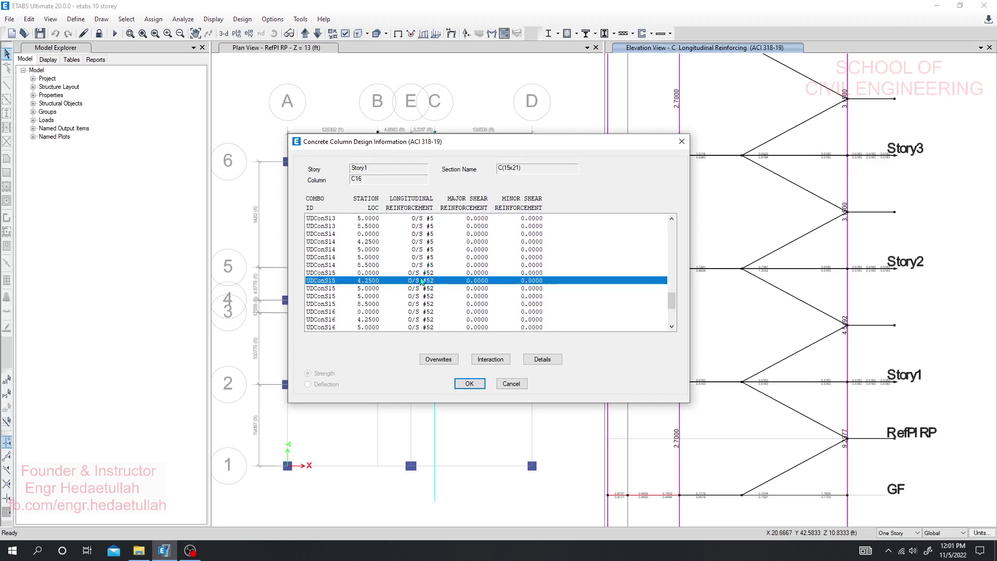
pyautogui.click(427, 258)
pyautogui.scroll(3, 427, 262)
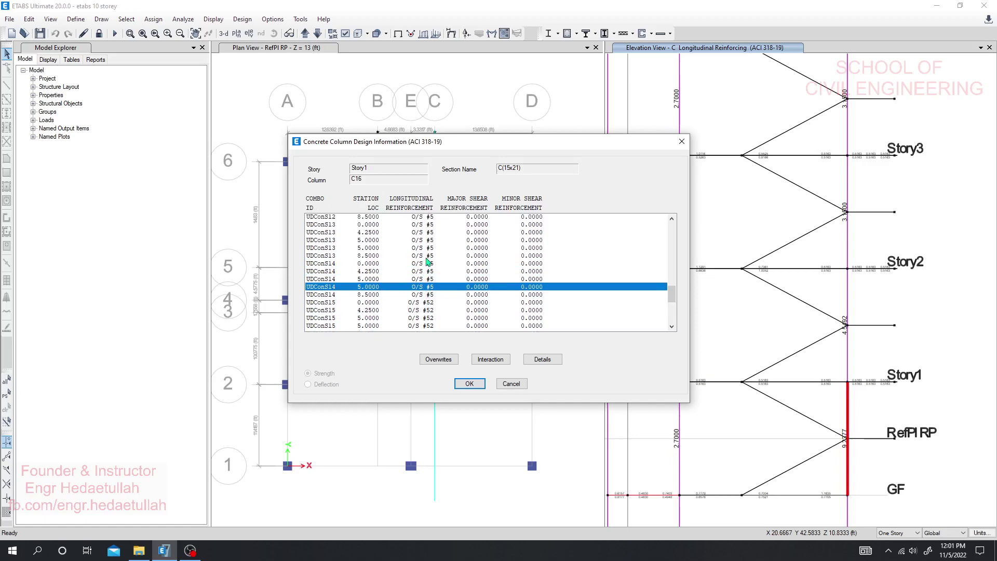
pyautogui.scroll(-3, 427, 262)
pyautogui.click(526, 361)
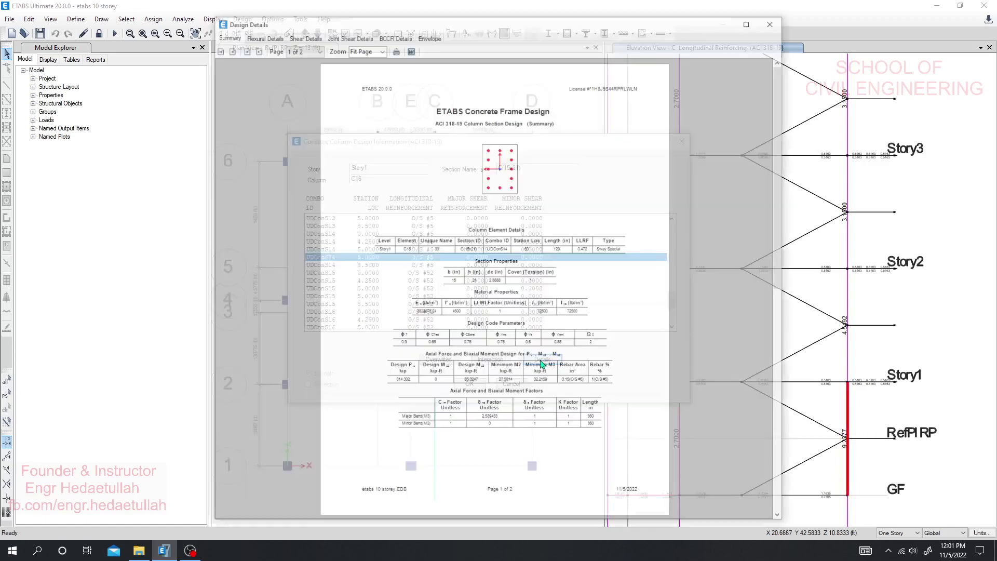
pyautogui.scroll(-2, 521, 377)
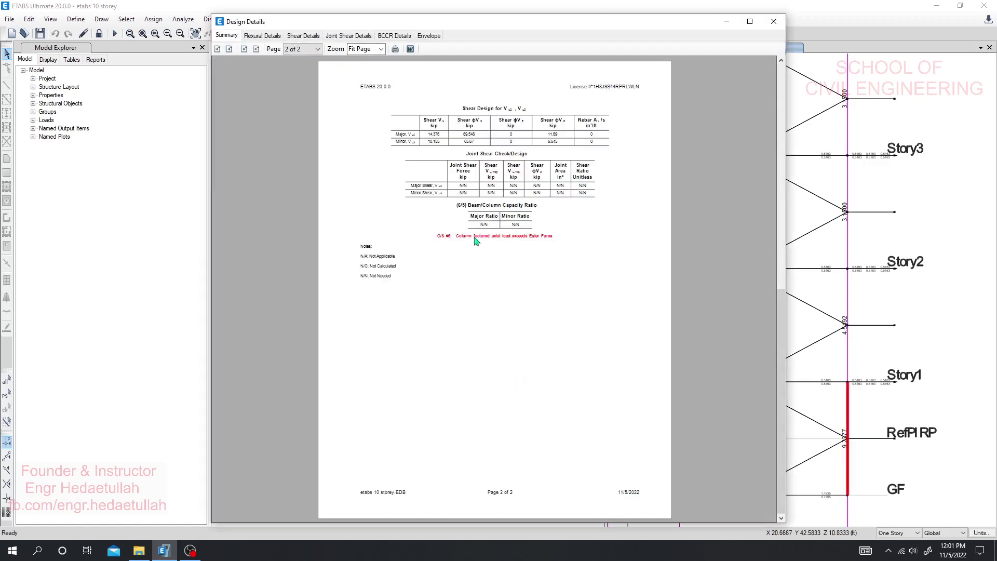
pyautogui.keyDown('ctrl'); pyautogui.scroll(3, 491, 245); pyautogui.keyUp('ctrl')
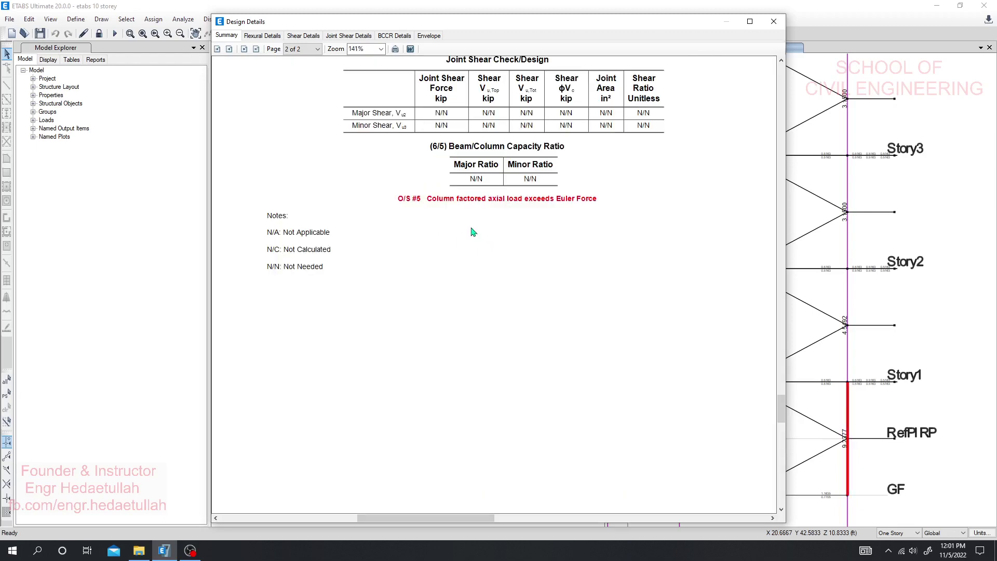
pyautogui.scroll(2, 475, 200)
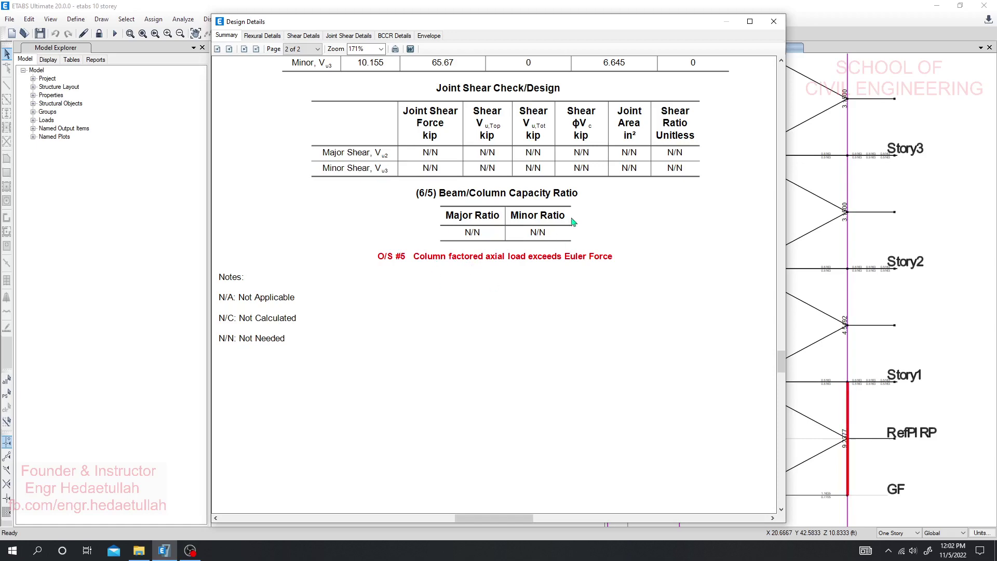
pyautogui.click(773, 21)
# Select UDConS15 at station 0 and recheck its overwrites and interaction surface
pyautogui.click(430, 274)
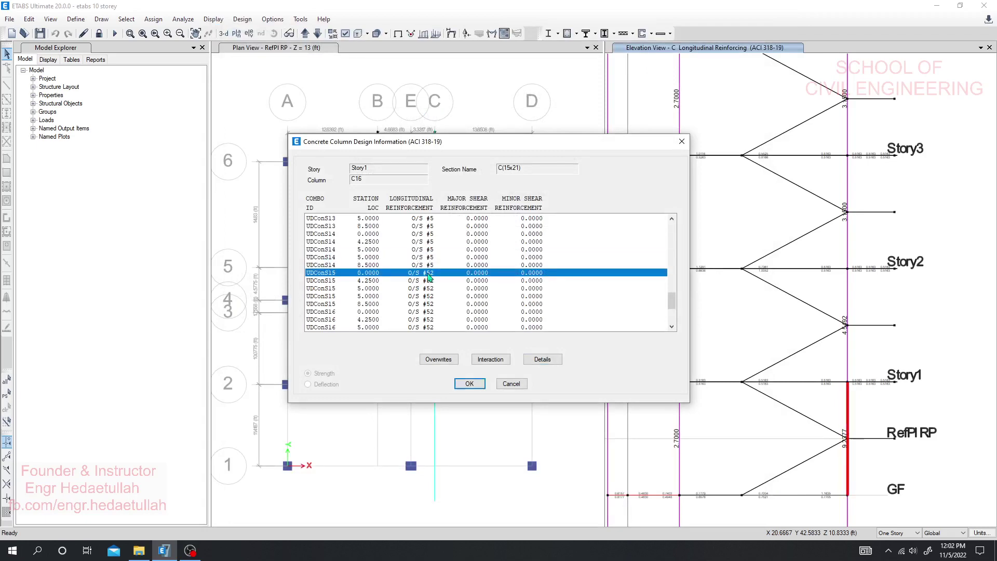
pyautogui.click(447, 362)
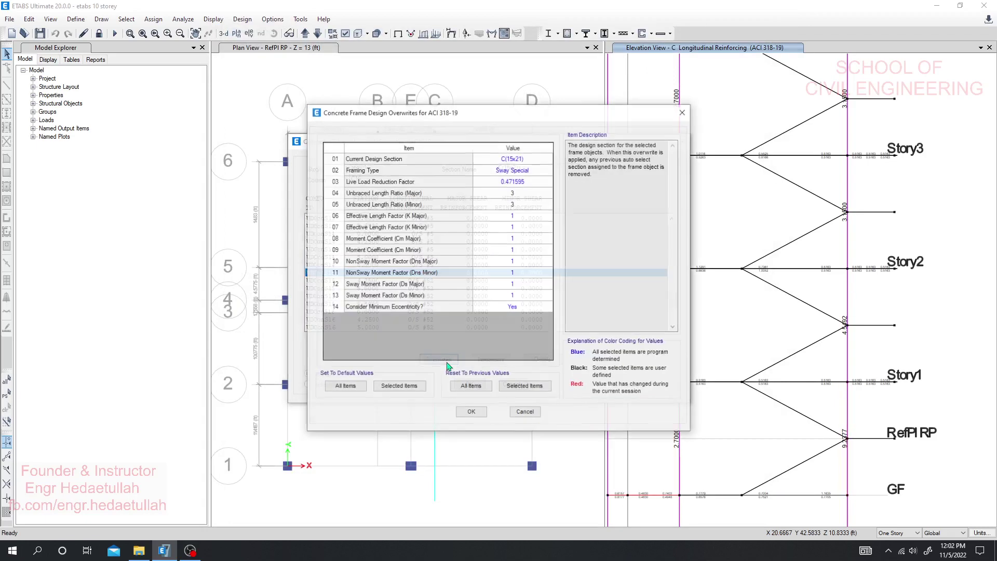
pyautogui.click(530, 413)
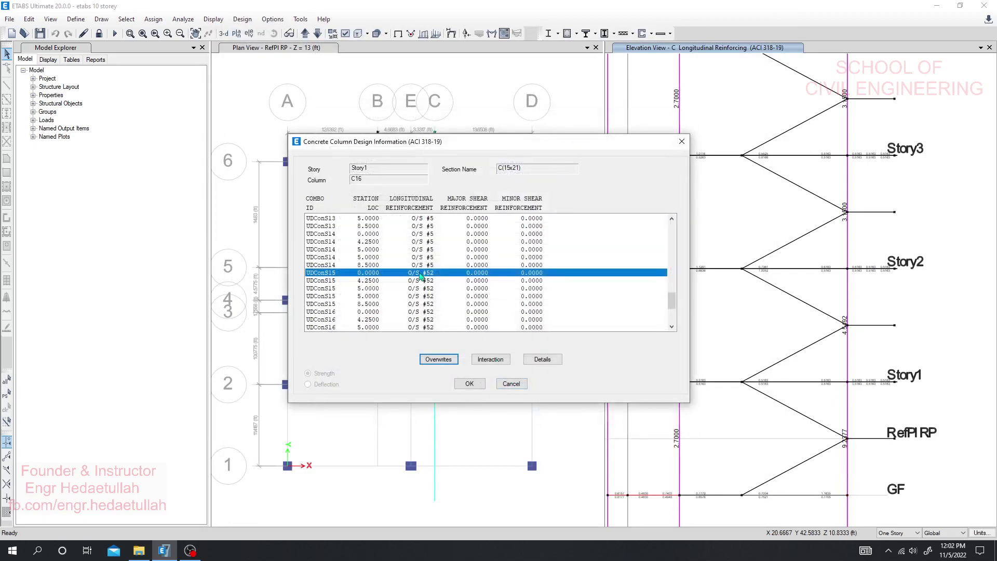
pyautogui.click(500, 362)
# Read the UDConS15 detailed report, including Warning #52 on Delta_ns above 1.4
pyautogui.click(543, 366)
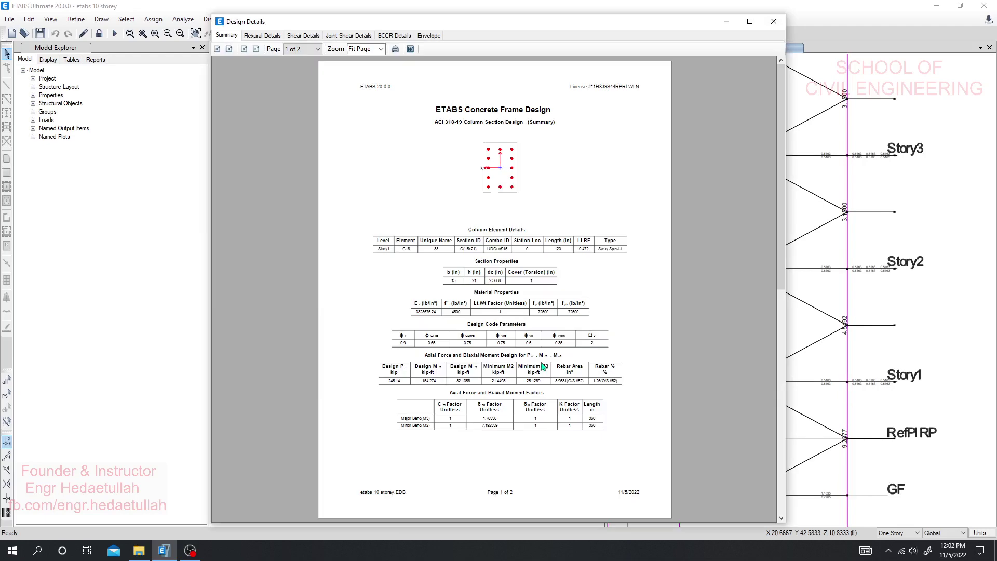
pyautogui.scroll(-3, 542, 338)
pyautogui.keyDown('ctrl'); pyautogui.scroll(2, 452, 240); pyautogui.keyUp('ctrl')
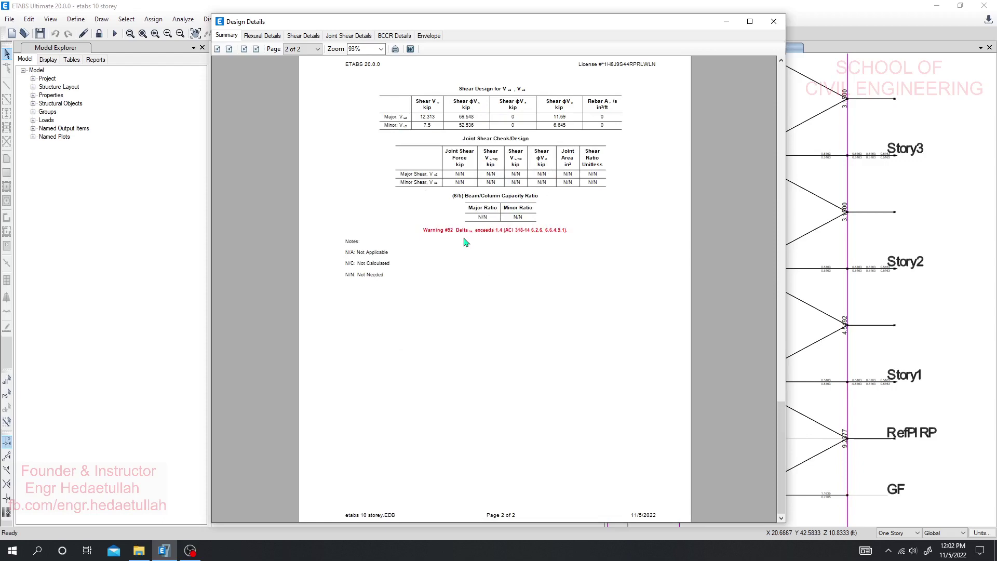
pyautogui.keyDown('ctrl'); pyautogui.scroll(3, 471, 226); pyautogui.keyUp('ctrl')
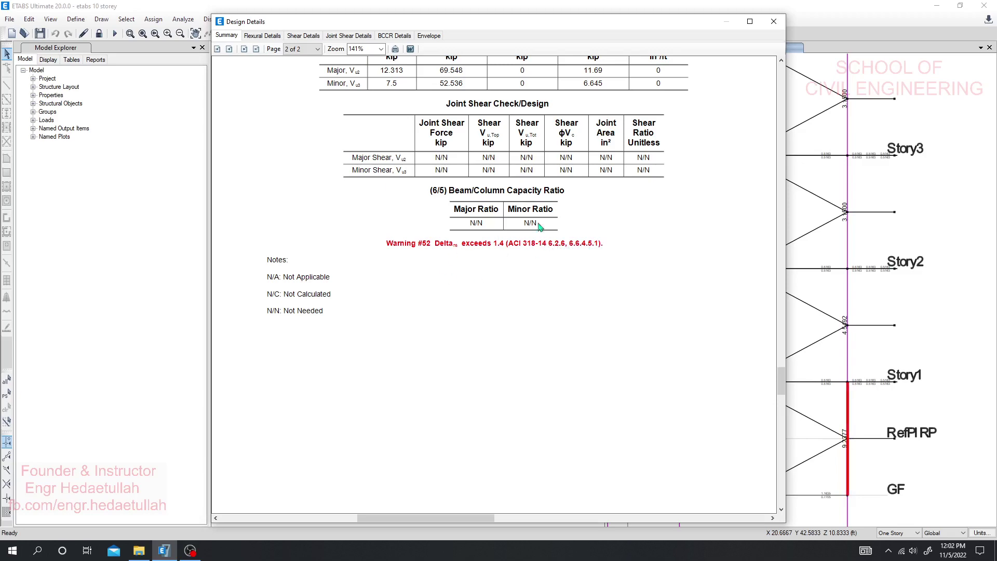
pyautogui.click(773, 21)
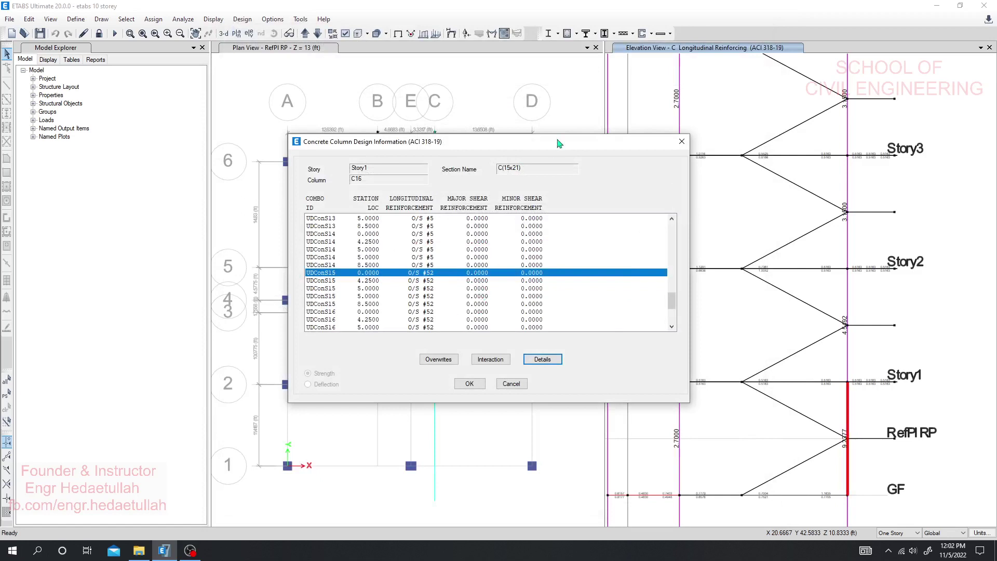
# Close C16's design information and zoom the grid line C elevation to the Story6 beams
pyautogui.click(499, 383)
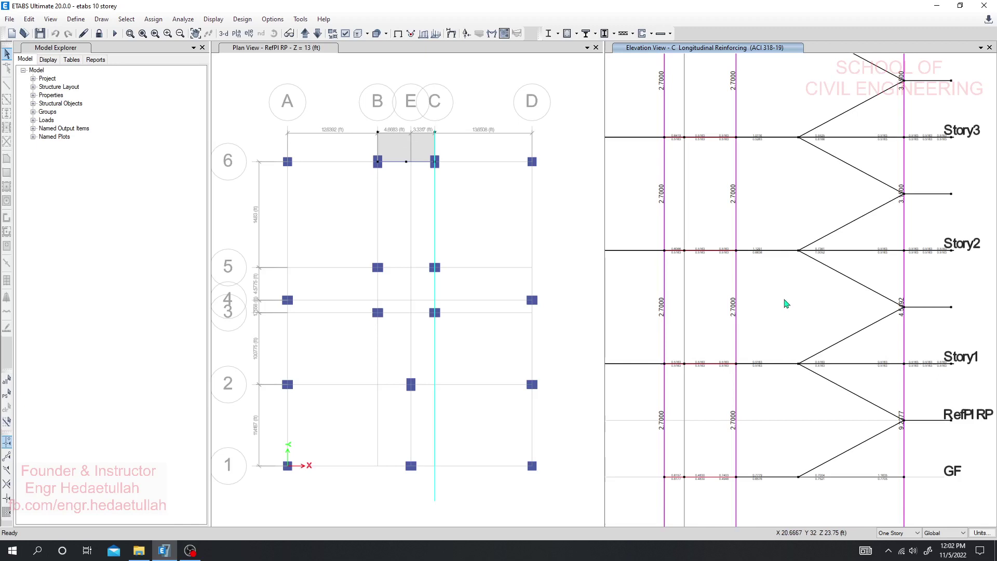
pyautogui.scroll(-6, 789, 306)
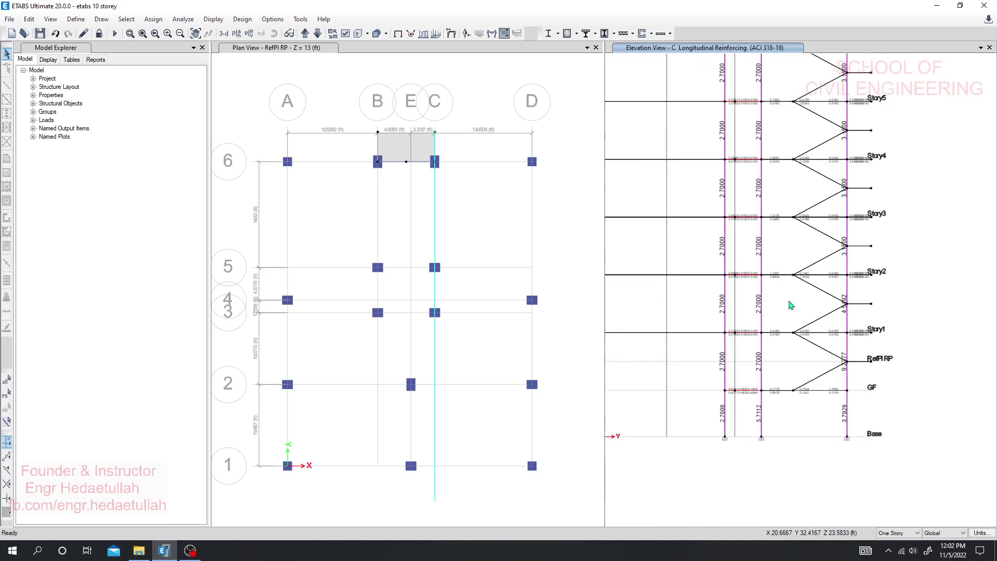
pyautogui.scroll(-2, 785, 331)
pyautogui.moveTo(784, 330); pyautogui.dragTo(775, 369, button='middle')
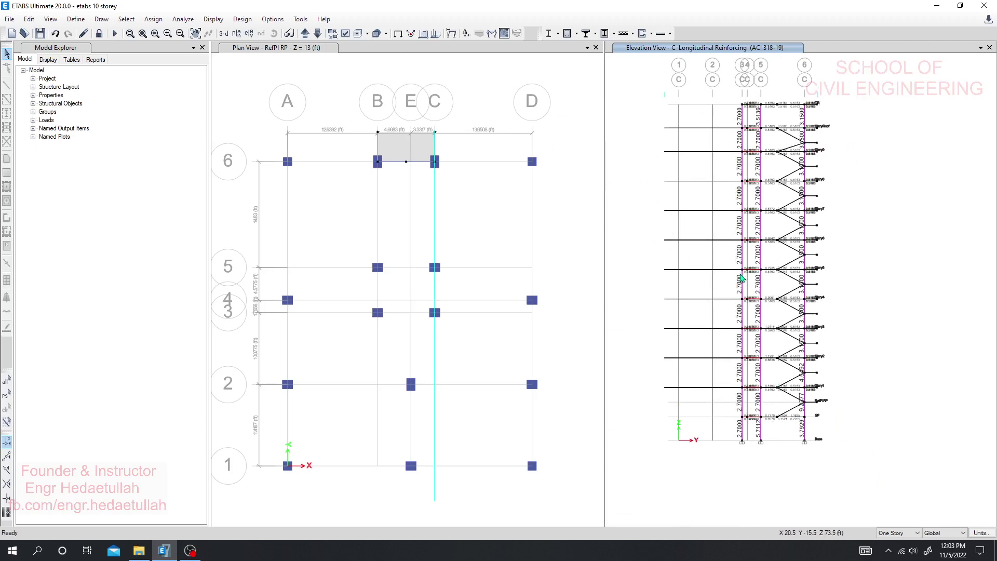
pyautogui.scroll(2, 766, 253)
pyautogui.scroll(4, 769, 252)
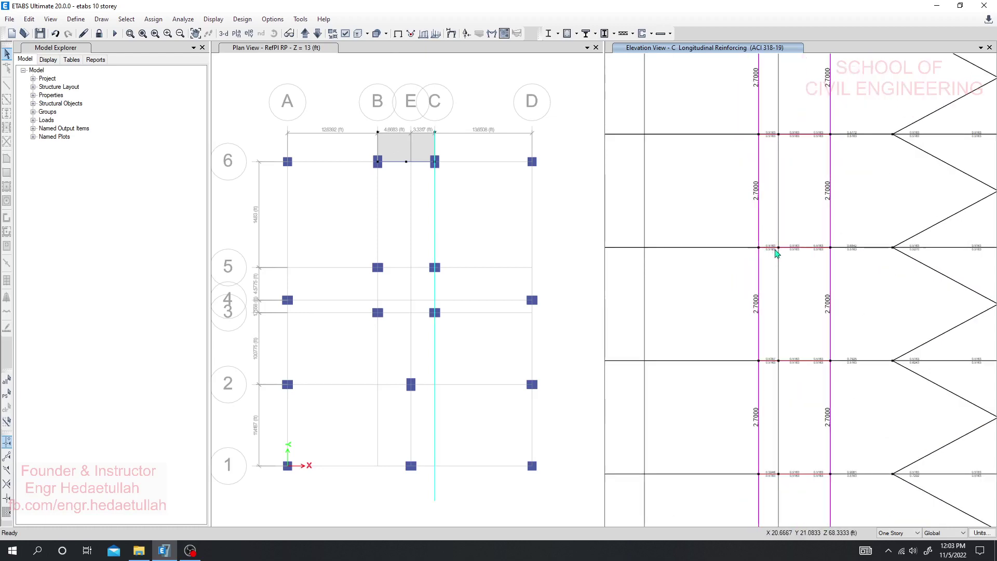
# Review beam B16's Story6 design results for the overstressed UDConS12 stations 0.6250 and 1.7558
pyautogui.rightClick(819, 251)
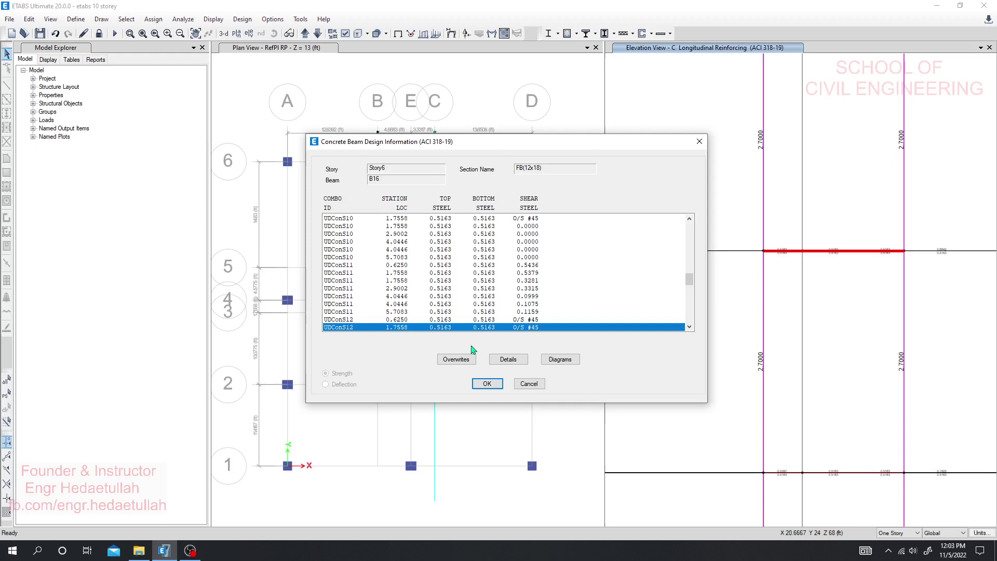
pyautogui.scroll(-2, 543, 326)
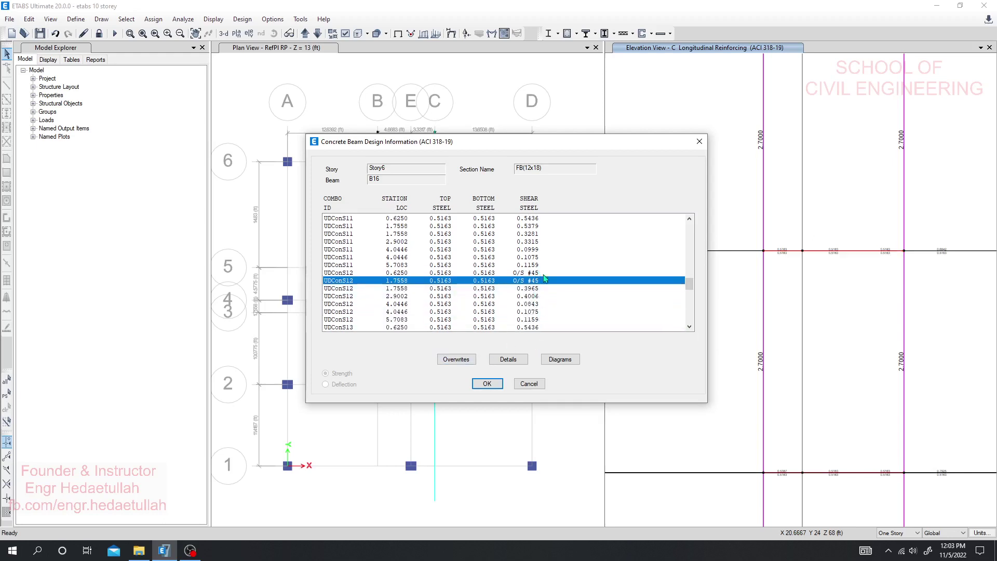
pyautogui.click(543, 275)
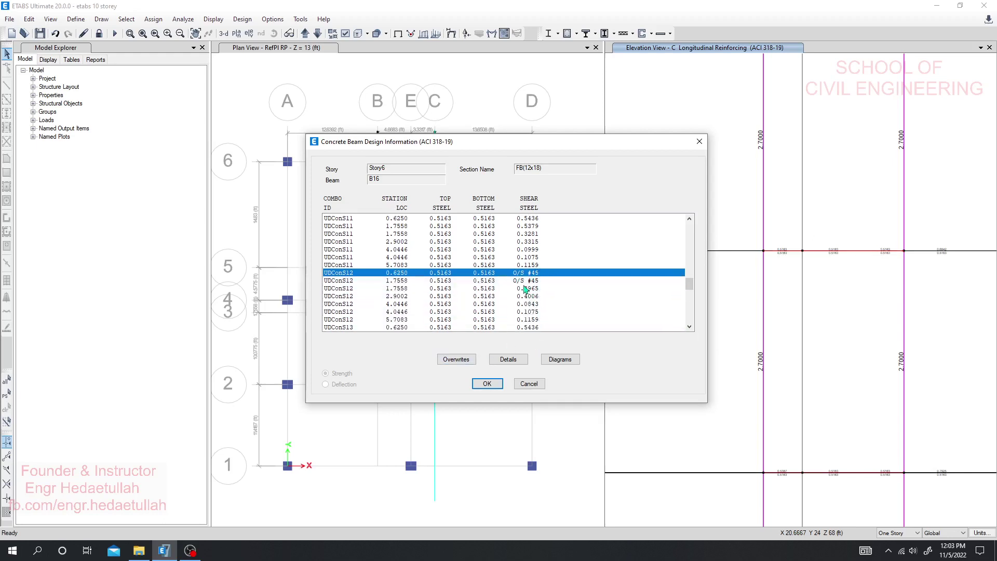
pyautogui.click(525, 289)
pyautogui.click(539, 282)
pyautogui.click(538, 274)
pyautogui.click(539, 282)
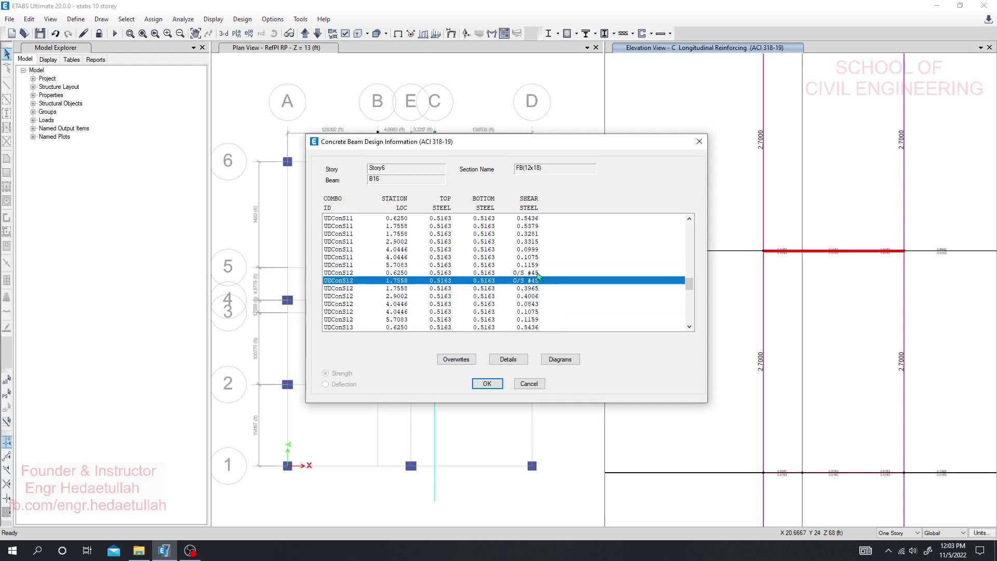
pyautogui.click(538, 273)
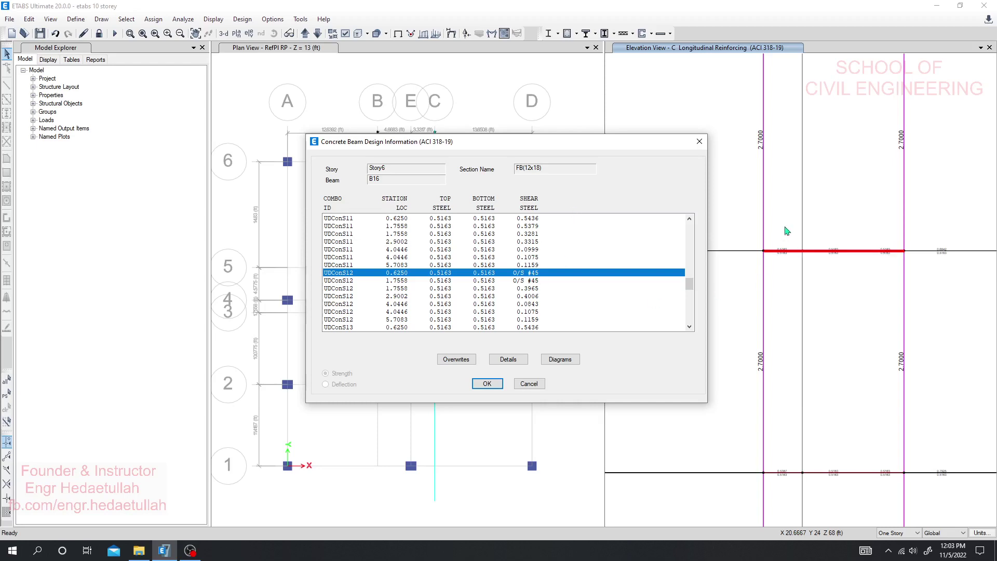
# Overwrite B16's design section to FB(12x21) and recheck the UDConS8 shear results
pyautogui.click(470, 360)
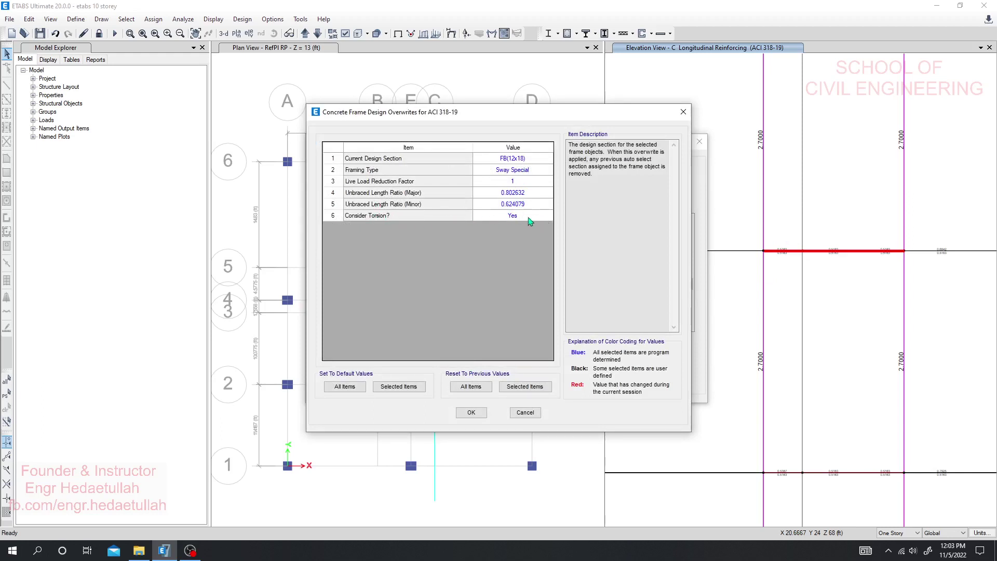
pyautogui.click(549, 160)
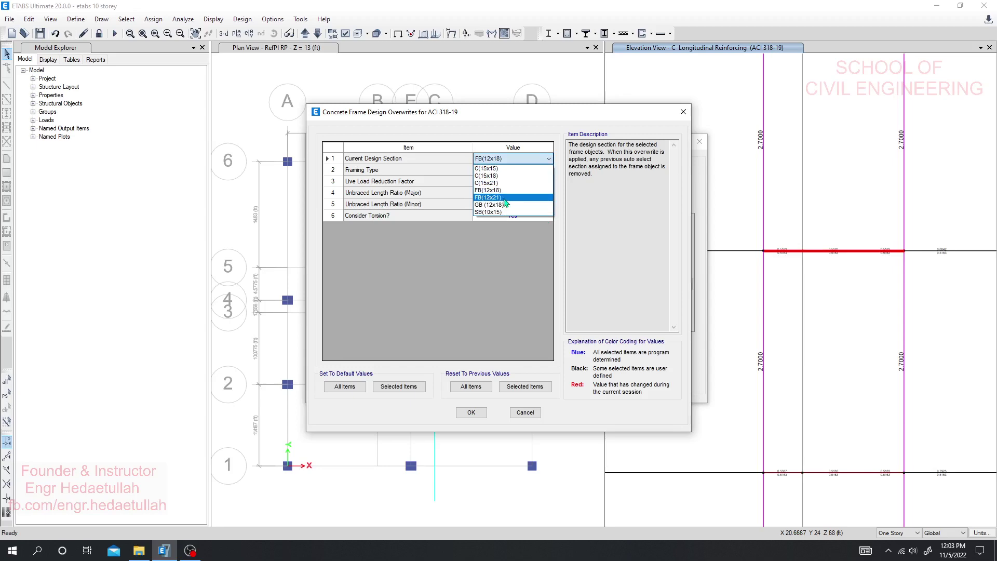
pyautogui.click(504, 200)
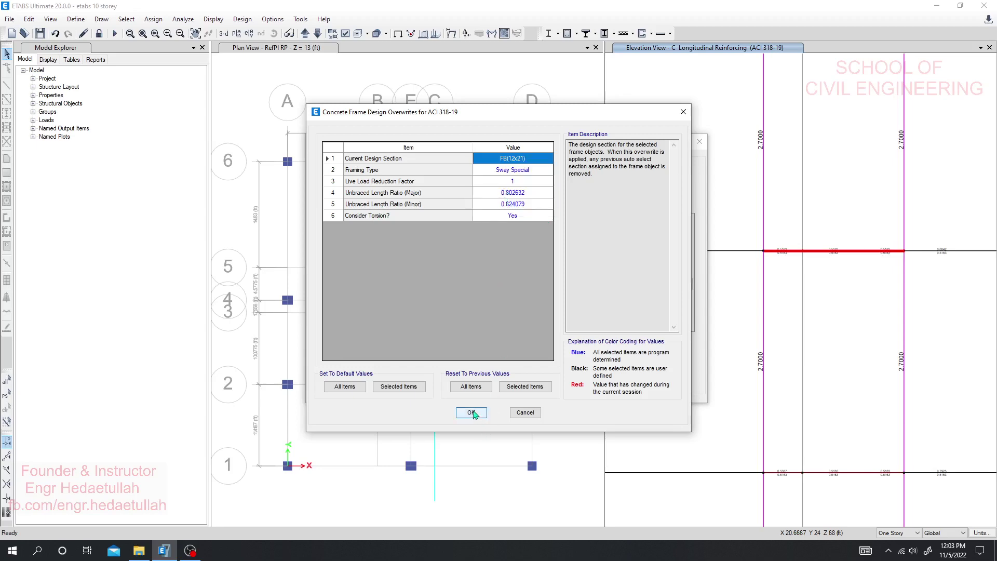
pyautogui.click(472, 412)
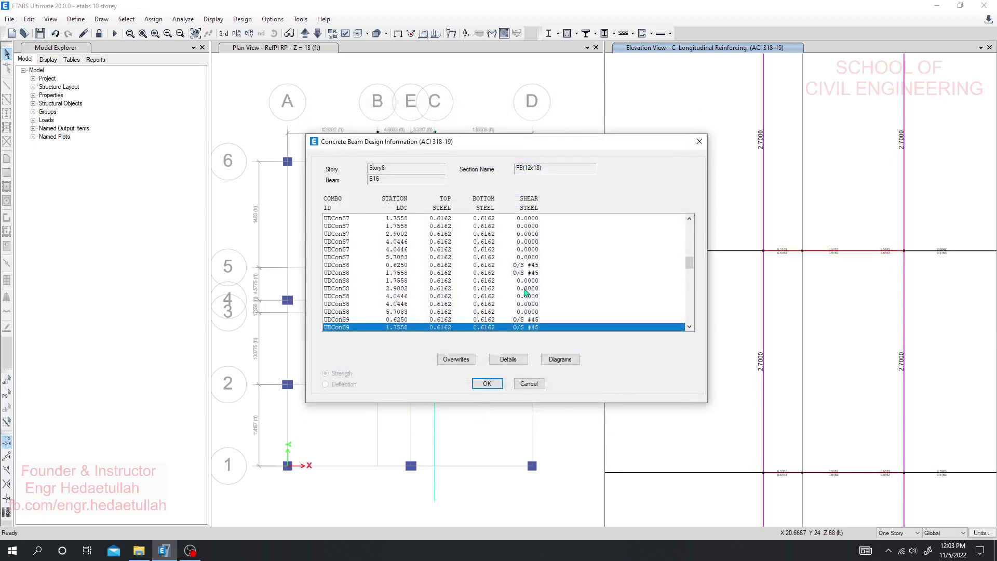
pyautogui.scroll(-1, 535, 293)
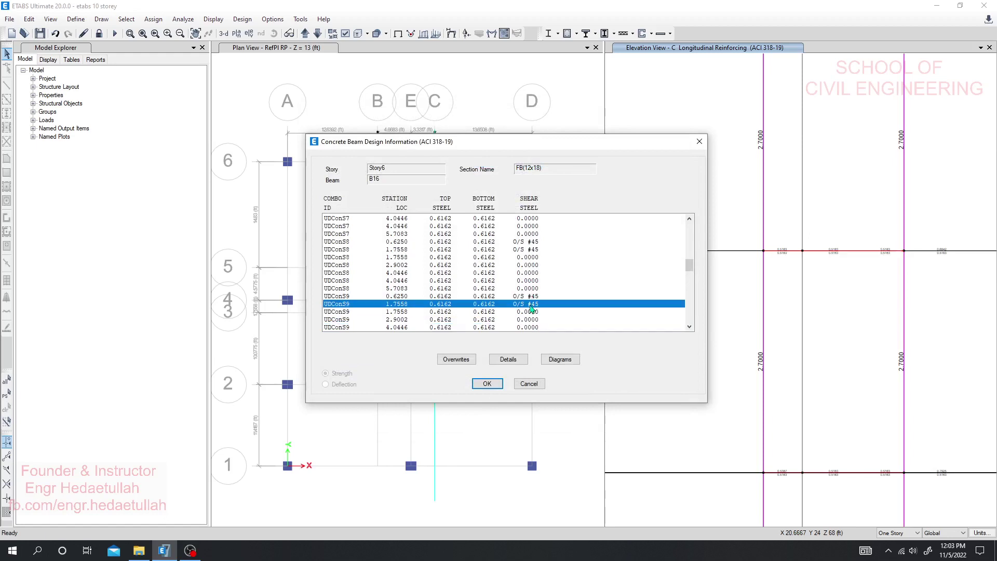
pyautogui.click(540, 249)
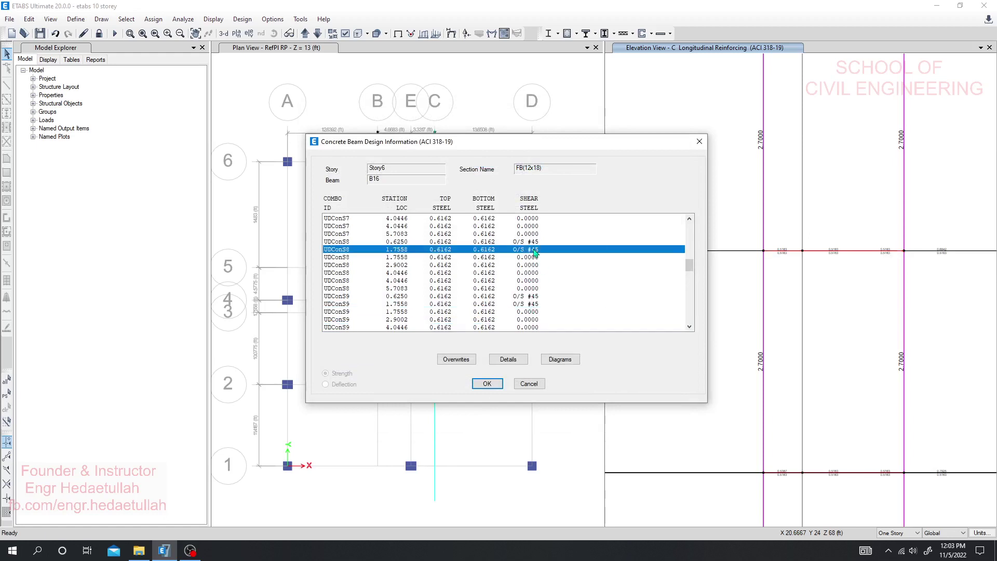
pyautogui.click(535, 242)
# Close the beam design window, fit the Base-to-StoryRoof elevation in view, and unlock the model
pyautogui.click(528, 384)
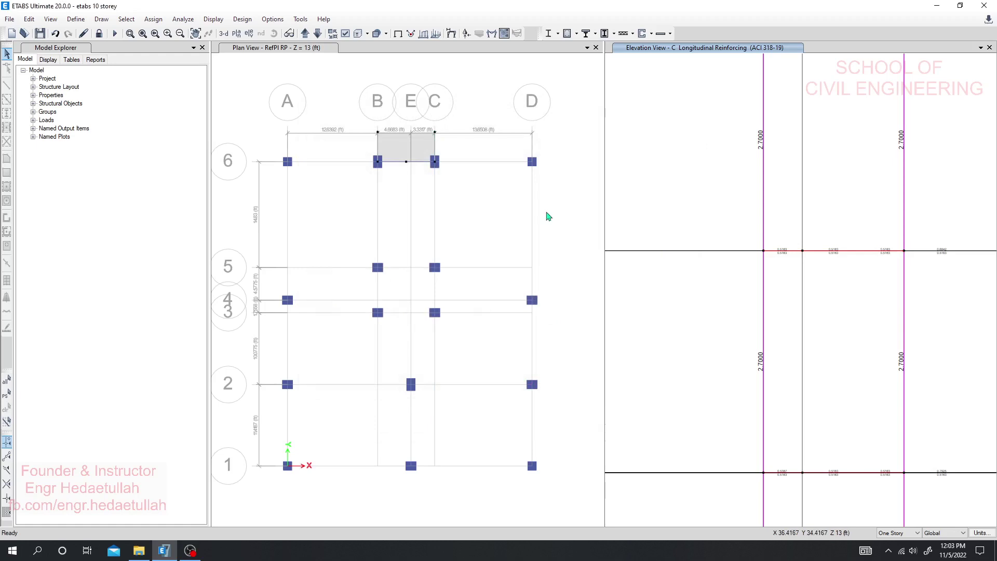
pyautogui.scroll(-2, 695, 312)
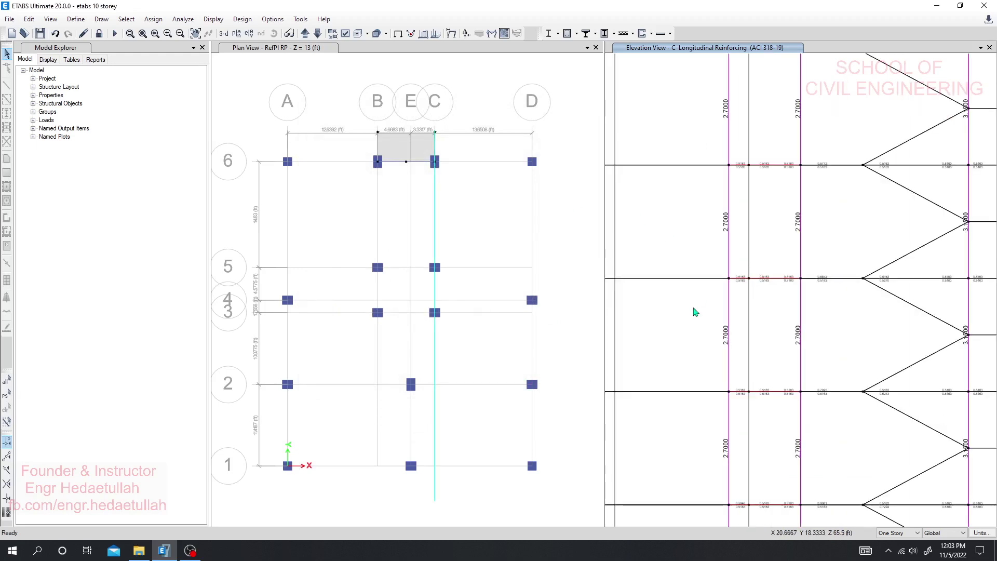
pyautogui.scroll(-3, 695, 311)
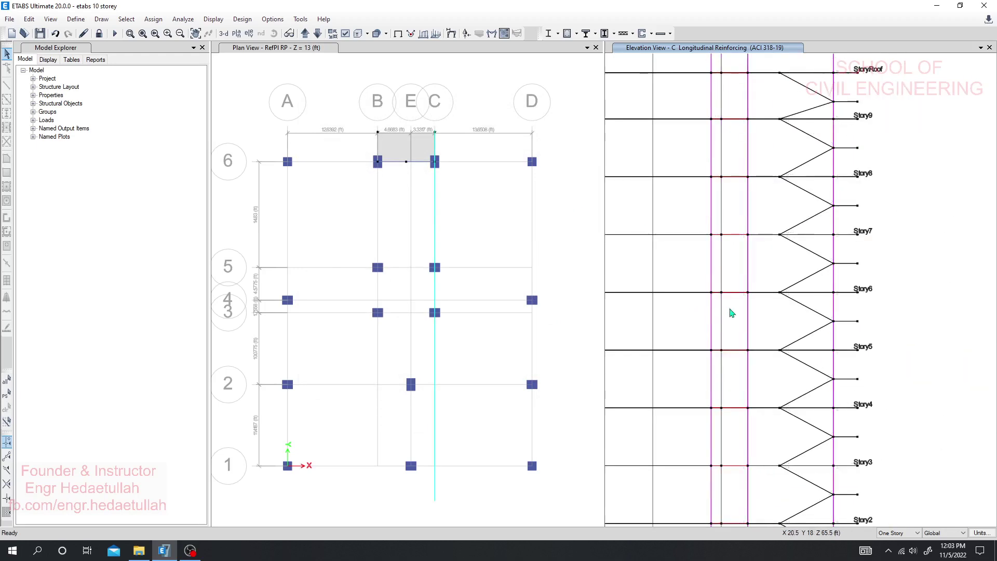
pyautogui.moveTo(732, 313); pyautogui.dragTo(781, 294, button='middle')
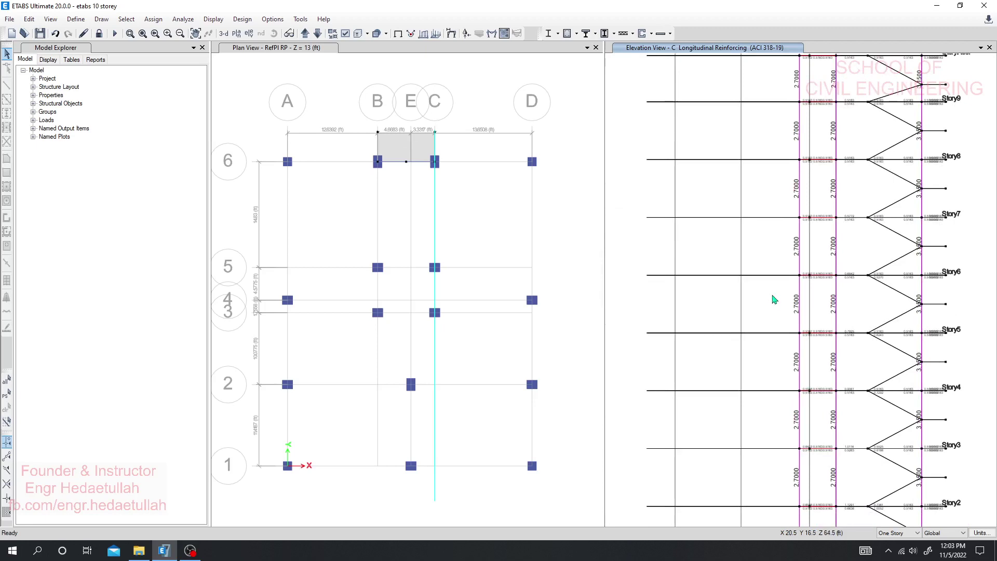
pyautogui.scroll(-3, 773, 300)
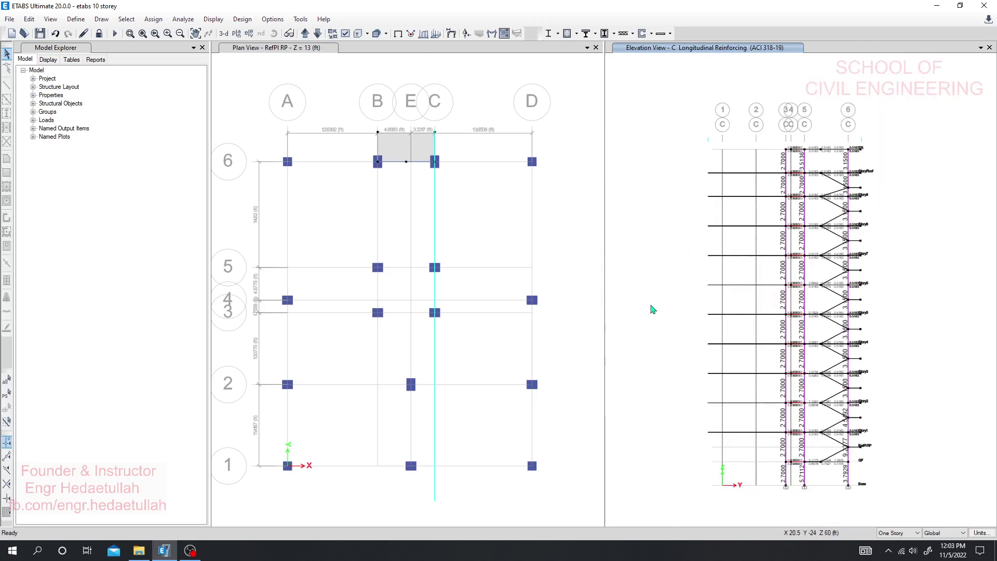
pyautogui.moveTo(653, 310); pyautogui.dragTo(641, 301, button='middle')
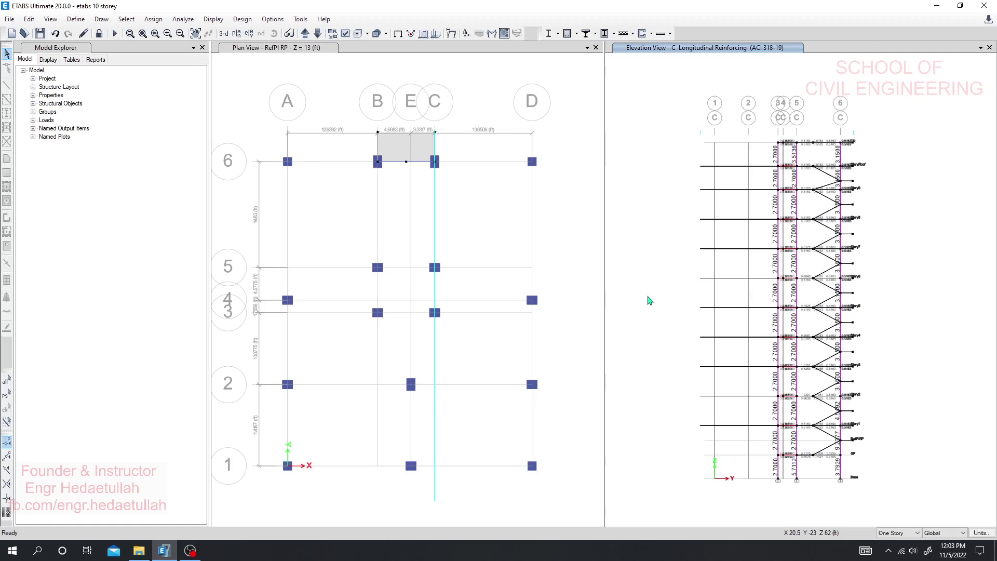
pyautogui.click(99, 35)
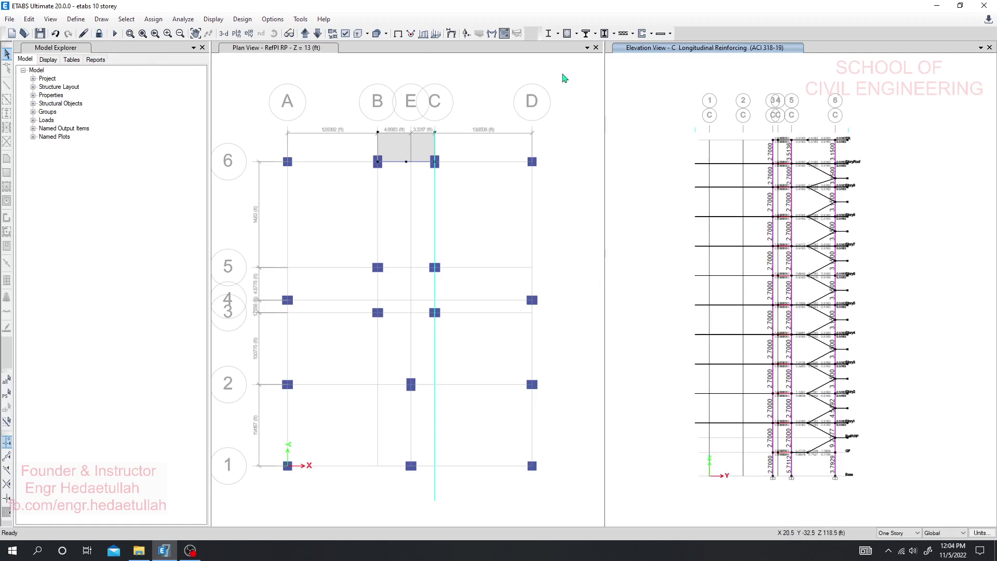
# Select the 22 concrete frames that failed design and show only them in 3-D
pyautogui.click(576, 35)
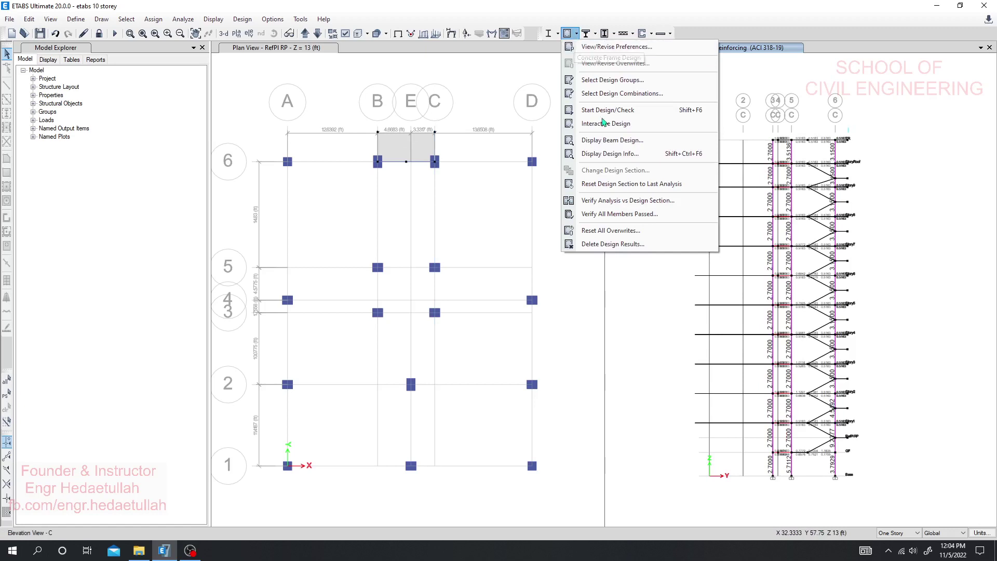
pyautogui.click(618, 214)
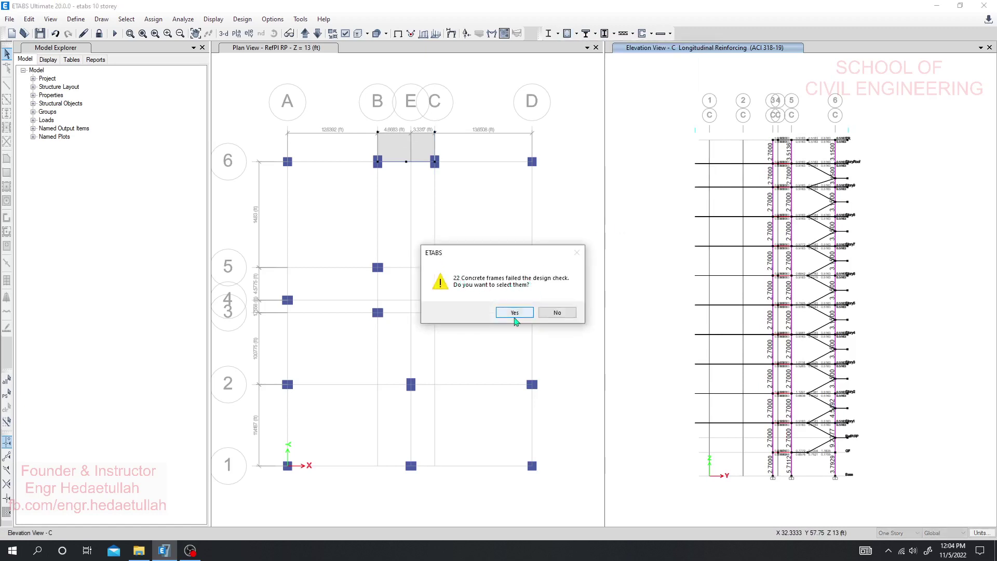
pyautogui.click(513, 313)
pyautogui.rightClick(649, 274)
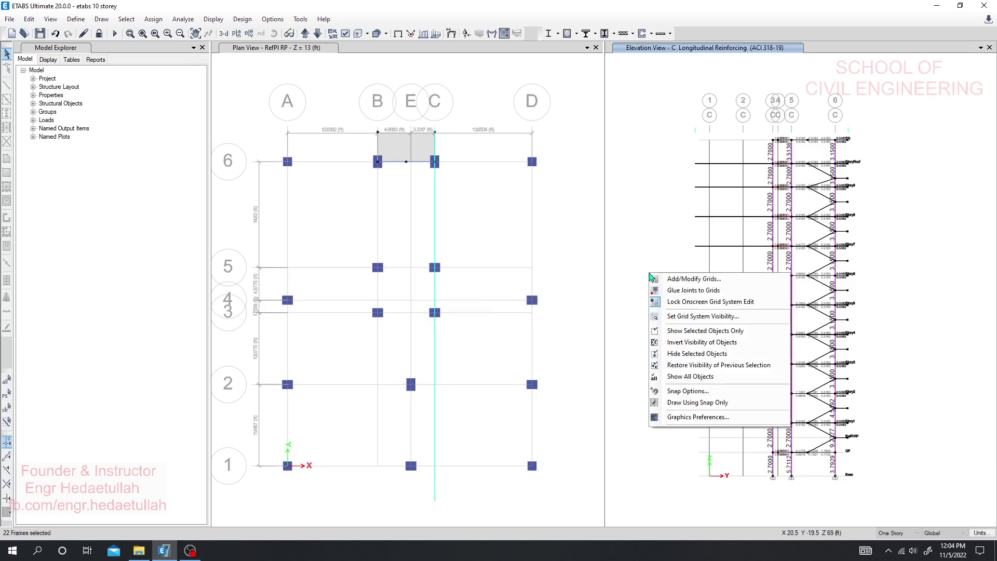
pyautogui.click(675, 331)
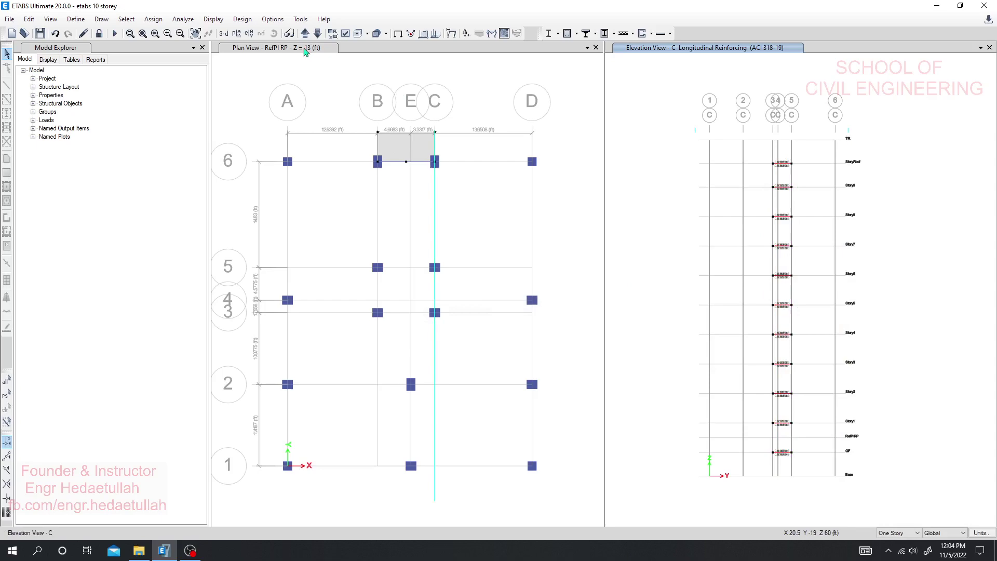
pyautogui.click(223, 34)
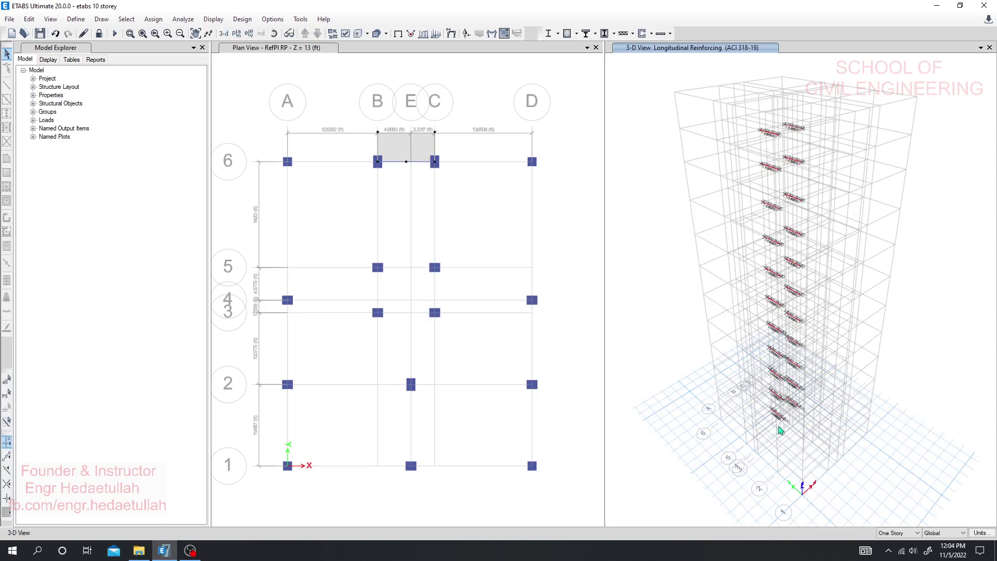
# Frame the lower failing beams in 3-D and move the plan view up to Story1 (Z = 18 ft)
pyautogui.moveTo(794, 144)
pyautogui.scroll(3, 799, 156)
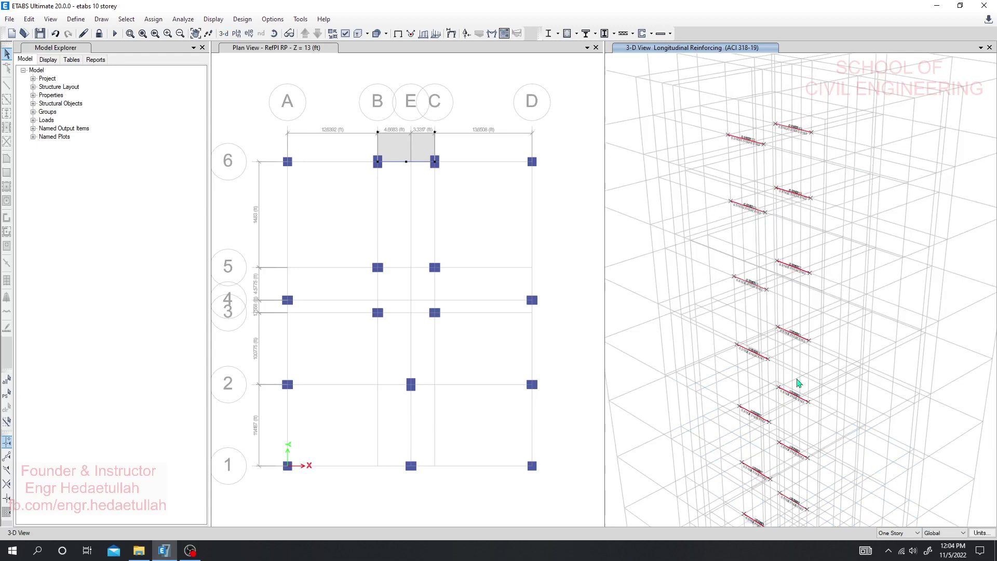
pyautogui.moveTo(795, 381); pyautogui.dragTo(804, 190, button='middle')
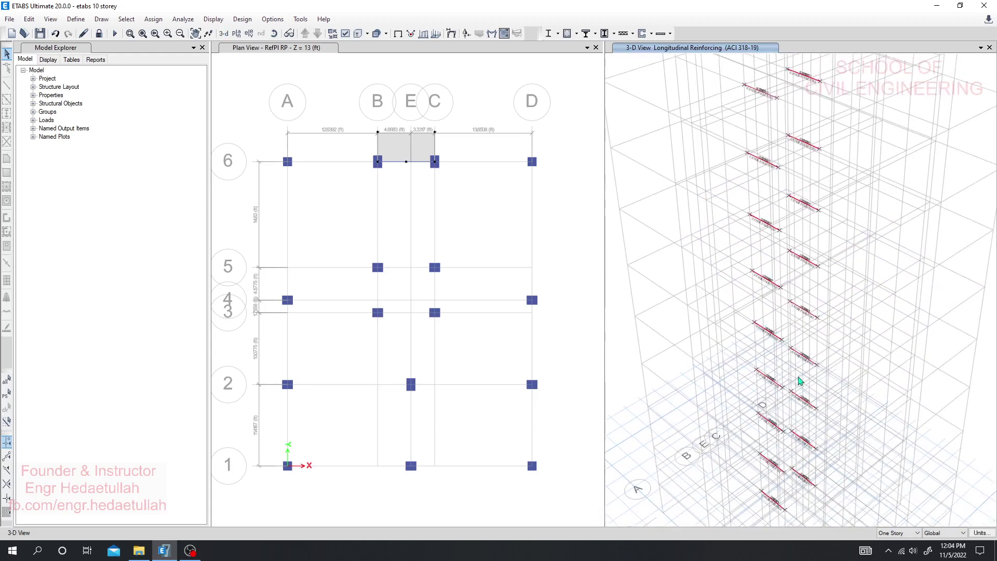
pyautogui.moveTo(800, 381); pyautogui.dragTo(800, 330, button='middle')
pyautogui.moveTo(772, 451)
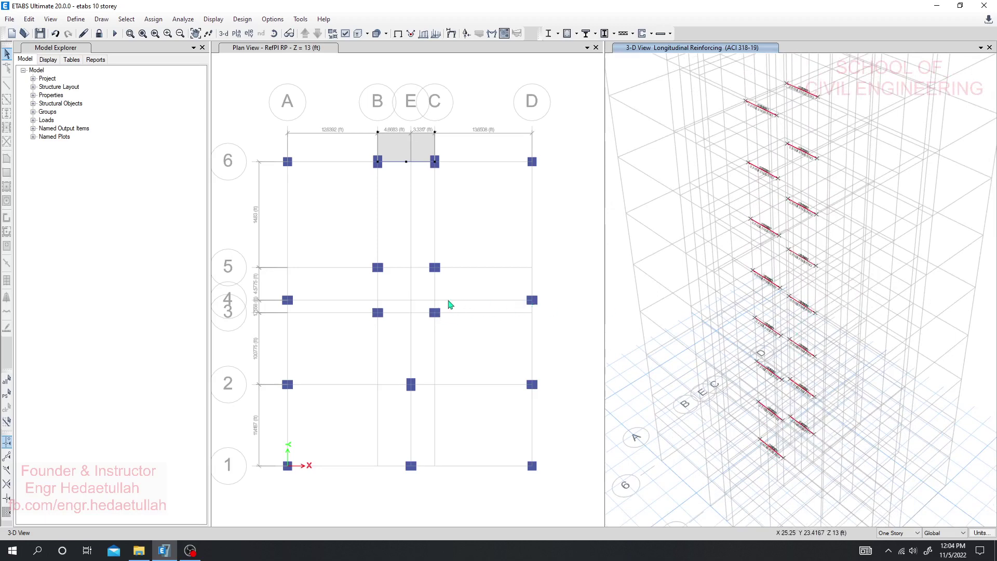
pyautogui.click(416, 127)
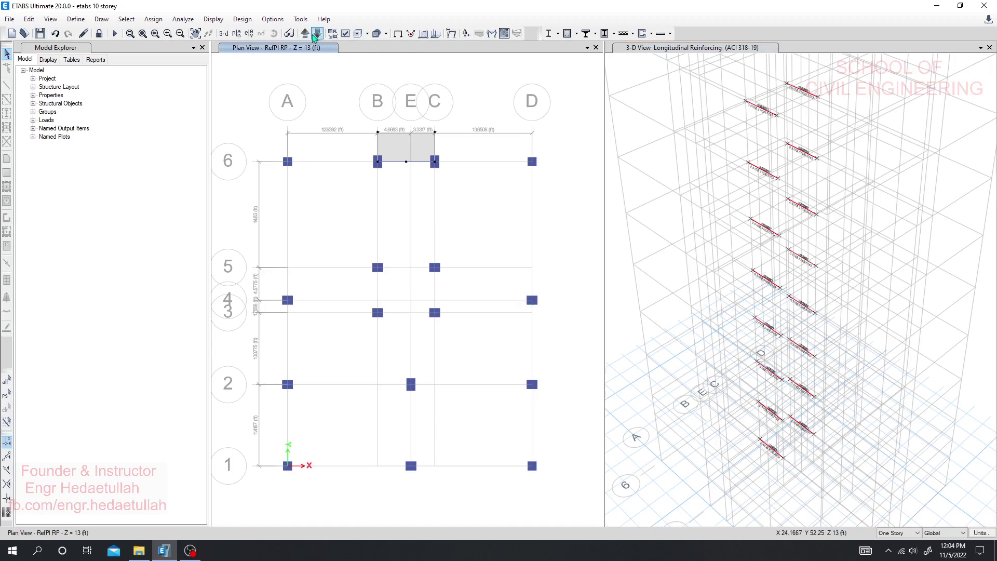
pyautogui.click(305, 33)
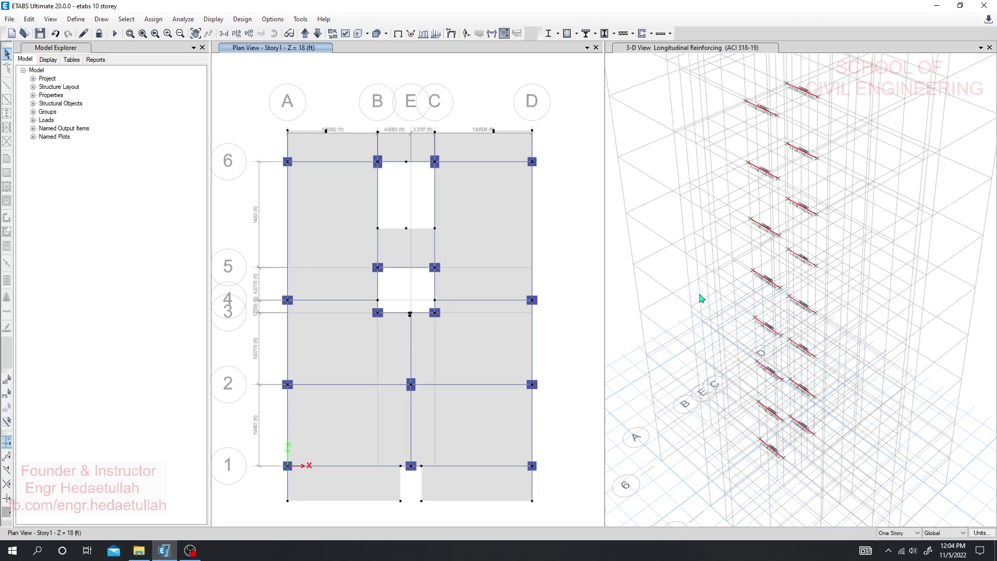
pyautogui.scroll(-2, 687, 260)
pyautogui.scroll(1, 695, 323)
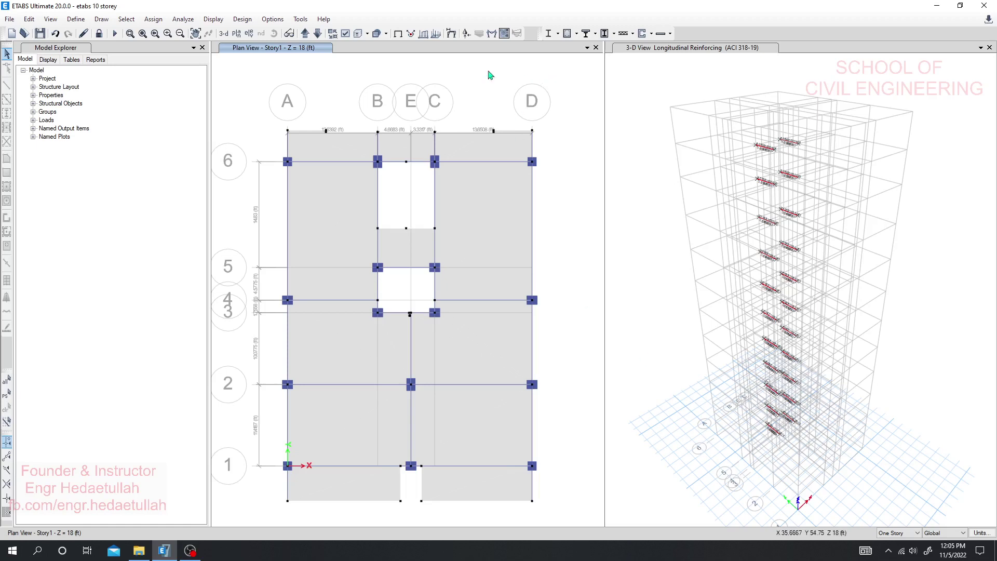
# Unlock the model, deleting analysis results, and show all objects again in the 3-D view
pyautogui.click(99, 33)
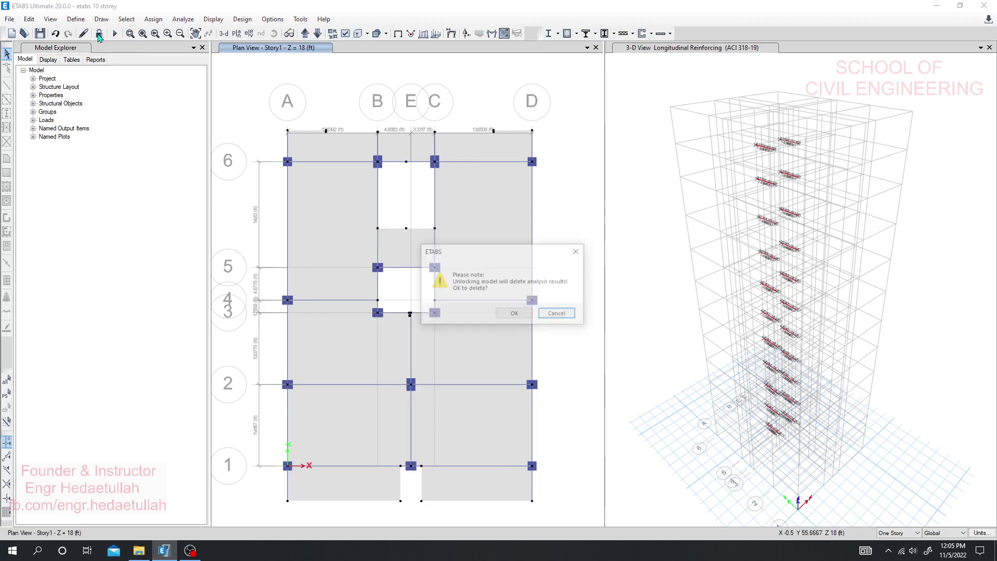
pyautogui.click(513, 314)
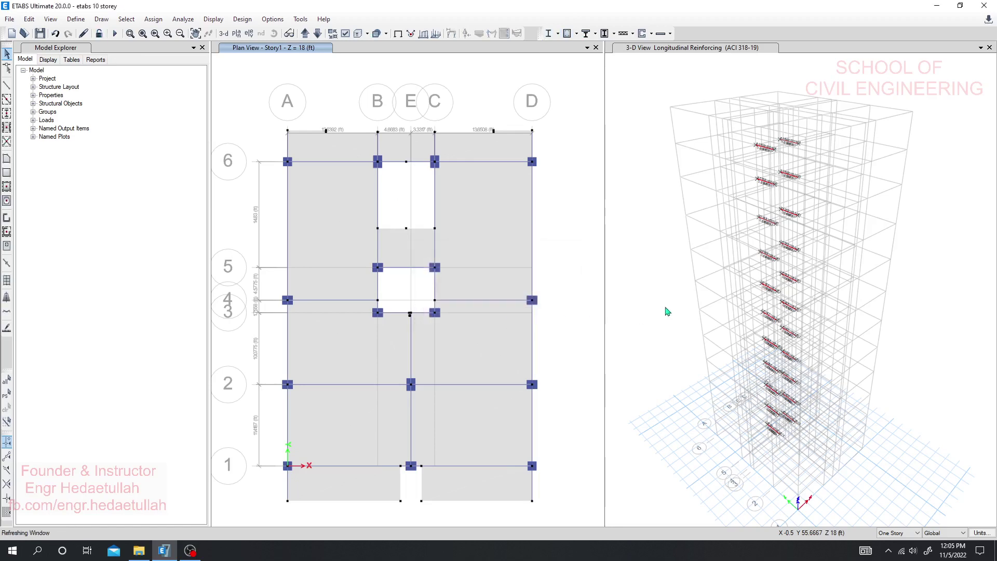
pyautogui.rightClick(651, 273)
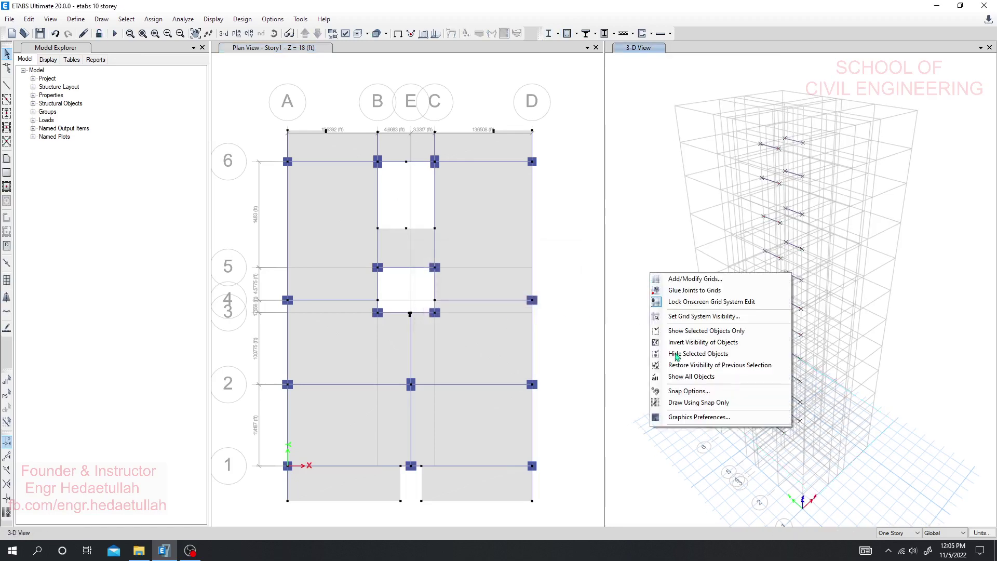
pyautogui.click(690, 378)
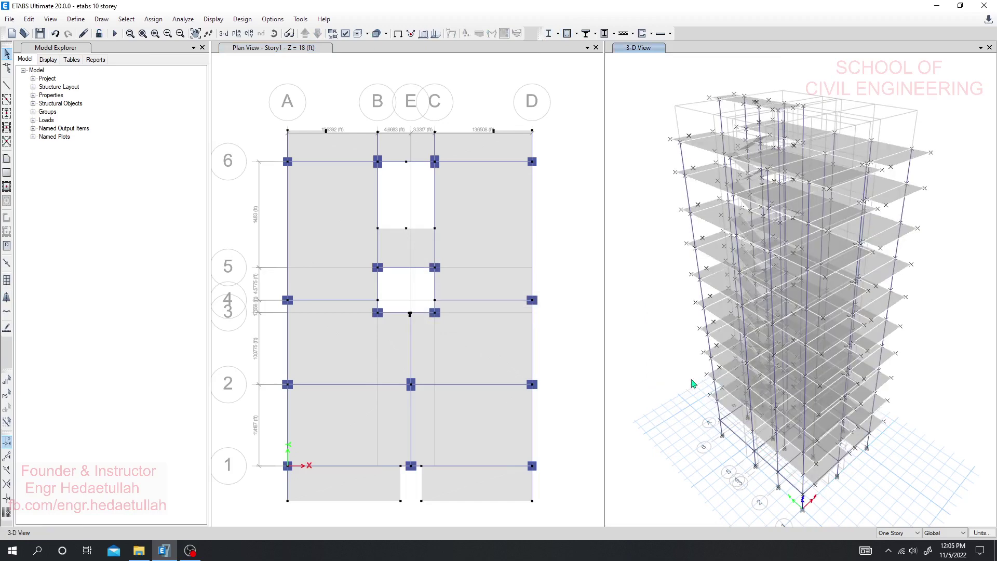
pyautogui.moveTo(659, 366); pyautogui.dragTo(666, 346, button='middle')
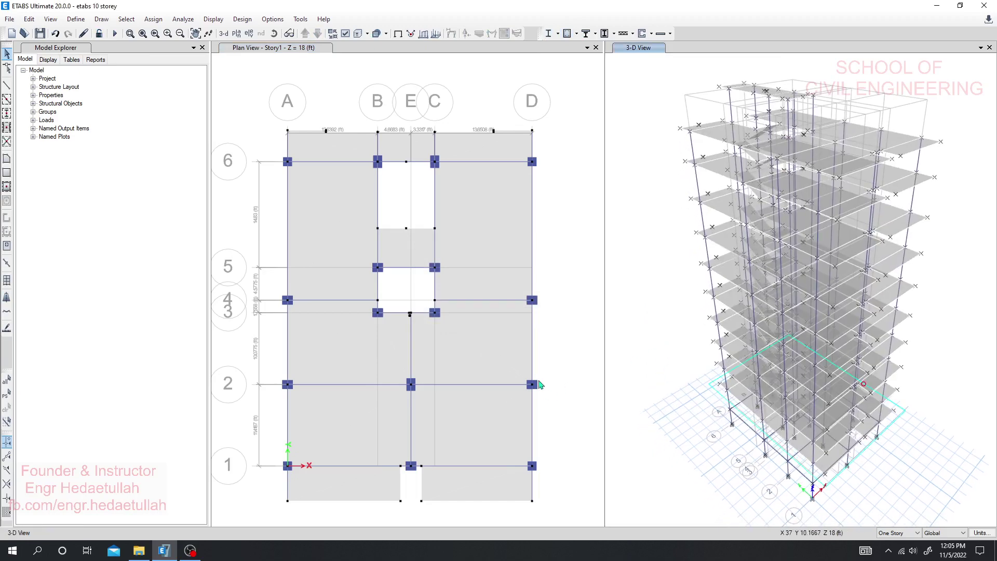
pyautogui.moveTo(550, 396); pyautogui.dragTo(557, 380, button='middle')
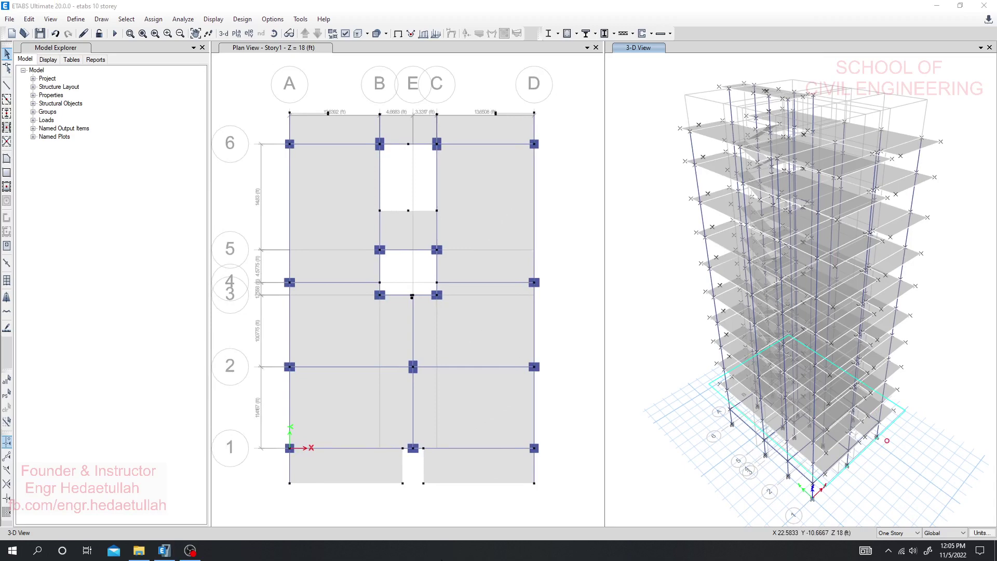
pyautogui.click(603, 351)
pyautogui.moveTo(603, 352); pyautogui.dragTo(663, 358, button='middle')
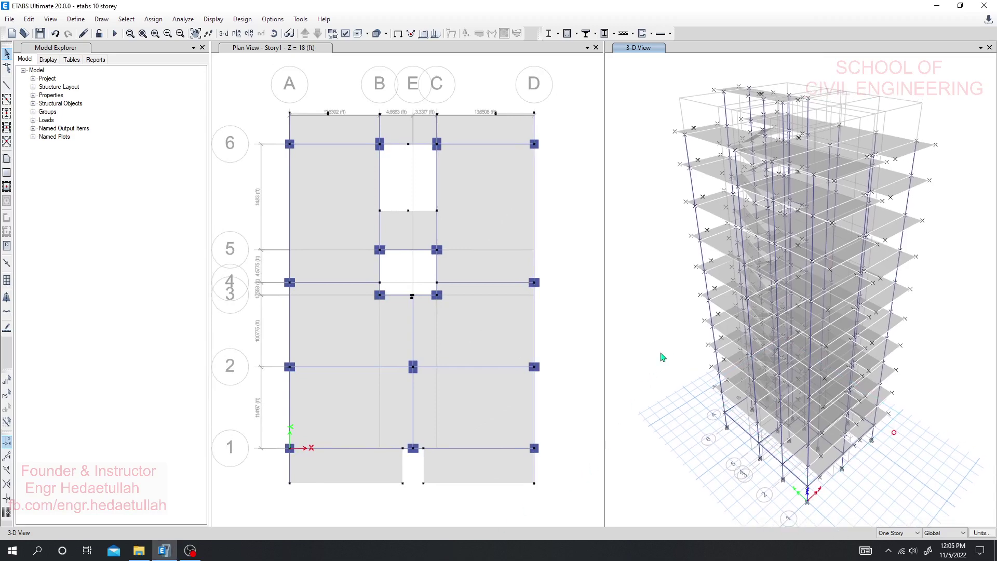
# Open the Select by Object Type window, pick Beams, and move the dialog aside
pyautogui.click(75, 19)
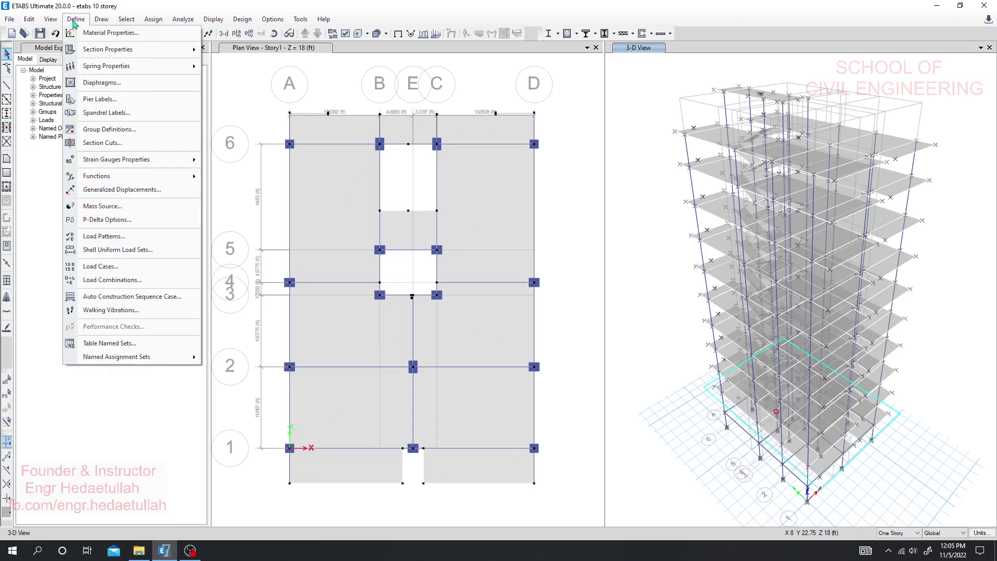
pyautogui.moveTo(125, 24)
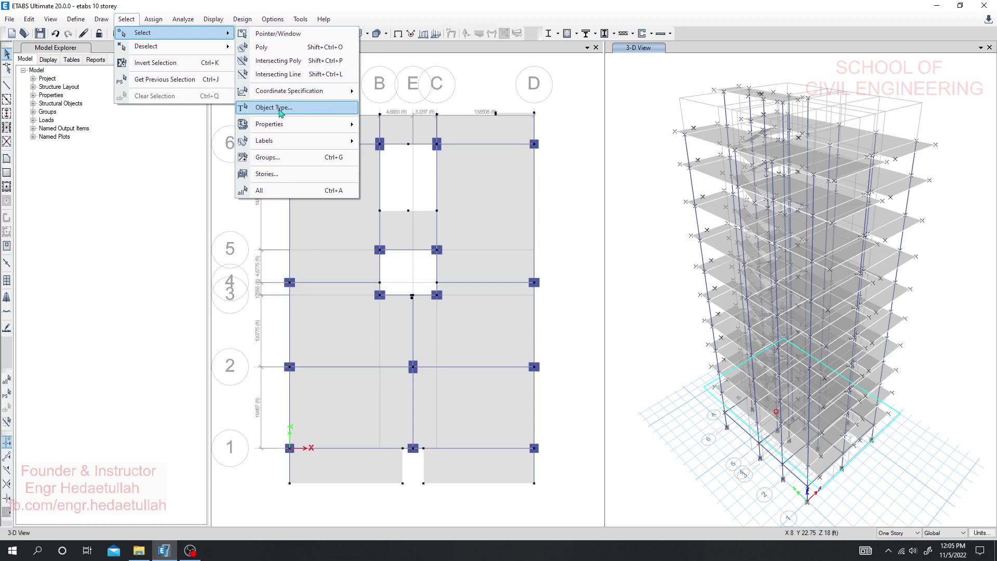
pyautogui.click(281, 110)
pyautogui.moveTo(507, 162); pyautogui.dragTo(598, 160)
pyautogui.click(594, 173)
pyautogui.click(565, 193)
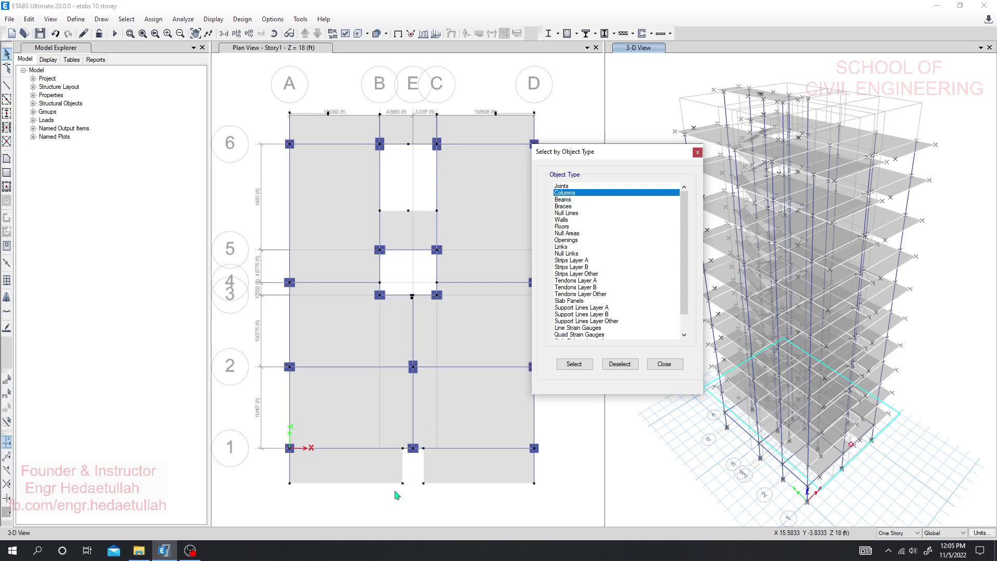
pyautogui.click(379, 558)
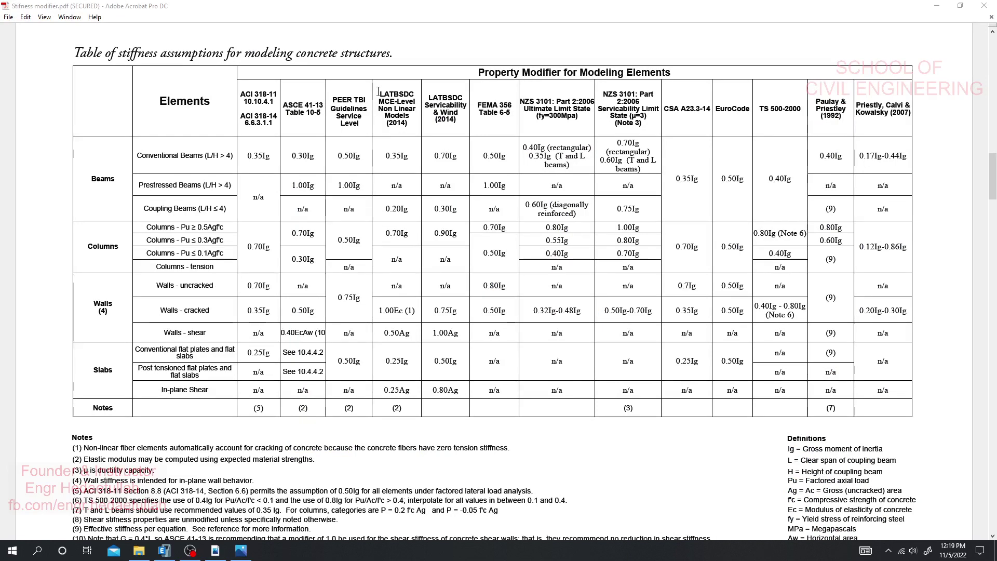
# Highlight the Beams 0.35Ig and Columns 0.70Ig entries in the stiffness modifier table
pyautogui.click(249, 156)
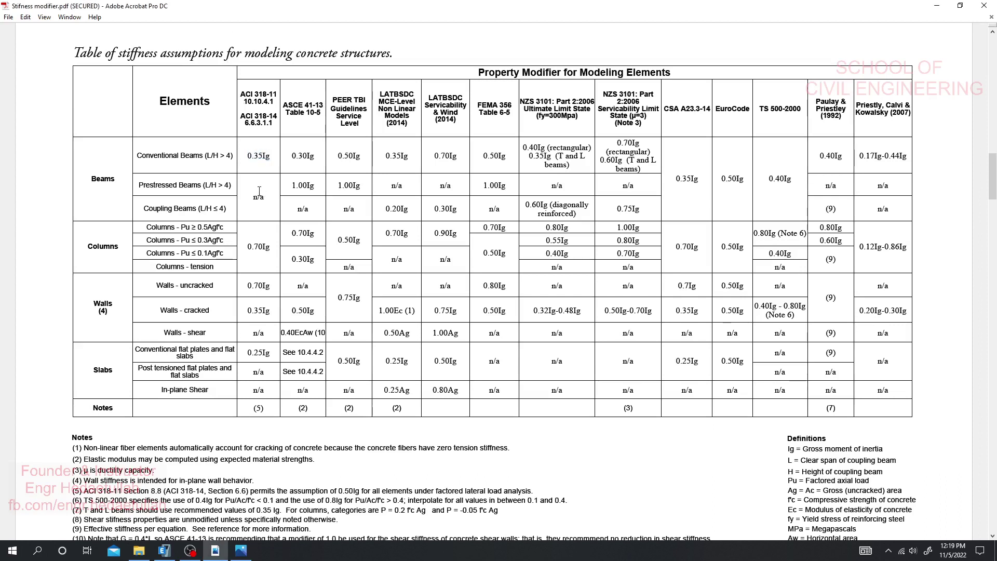
pyautogui.moveTo(91, 178); pyautogui.dragTo(112, 179)
pyautogui.click(104, 179)
pyautogui.doubleClick(103, 179)
pyautogui.click(161, 156)
pyautogui.click(255, 159)
pyautogui.moveTo(251, 247); pyautogui.dragTo(261, 243)
pyautogui.click(259, 290)
# Highlight the uncracked 0.70Ig and cracked 0.35Ig wall factors and Slabs, then clear the selection
pyautogui.moveTo(179, 286); pyautogui.dragTo(213, 286)
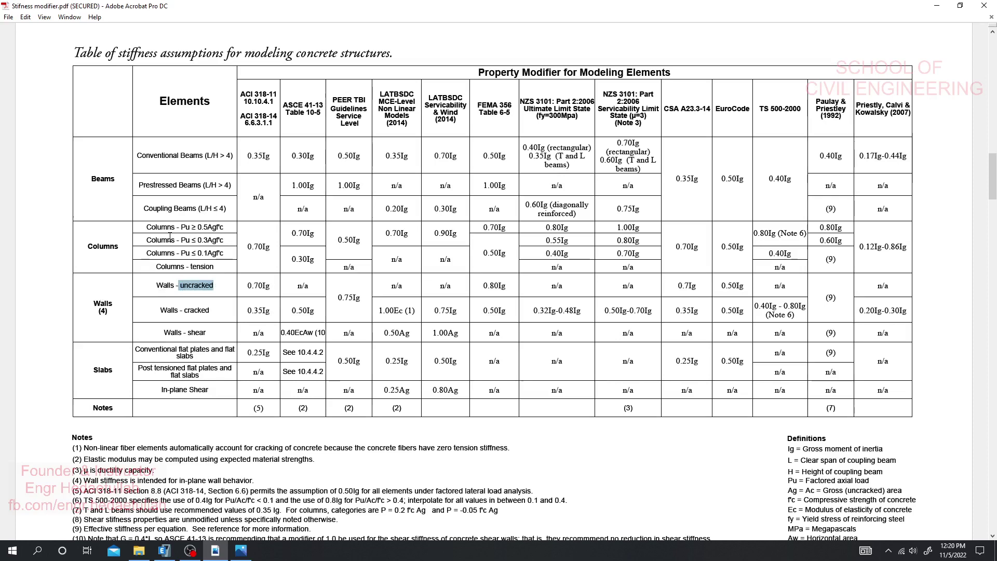
pyautogui.click(159, 228)
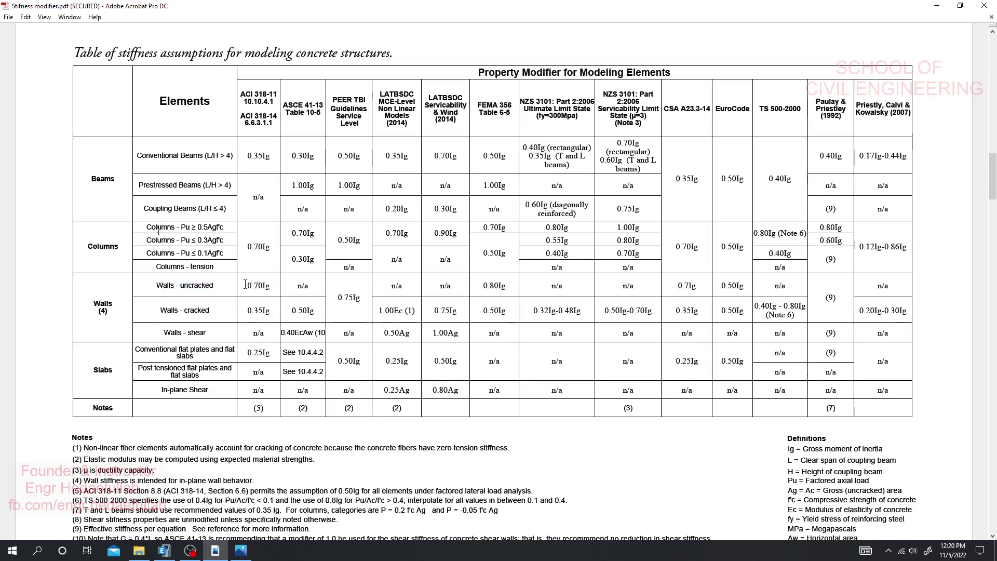
pyautogui.moveTo(245, 285); pyautogui.dragTo(270, 284)
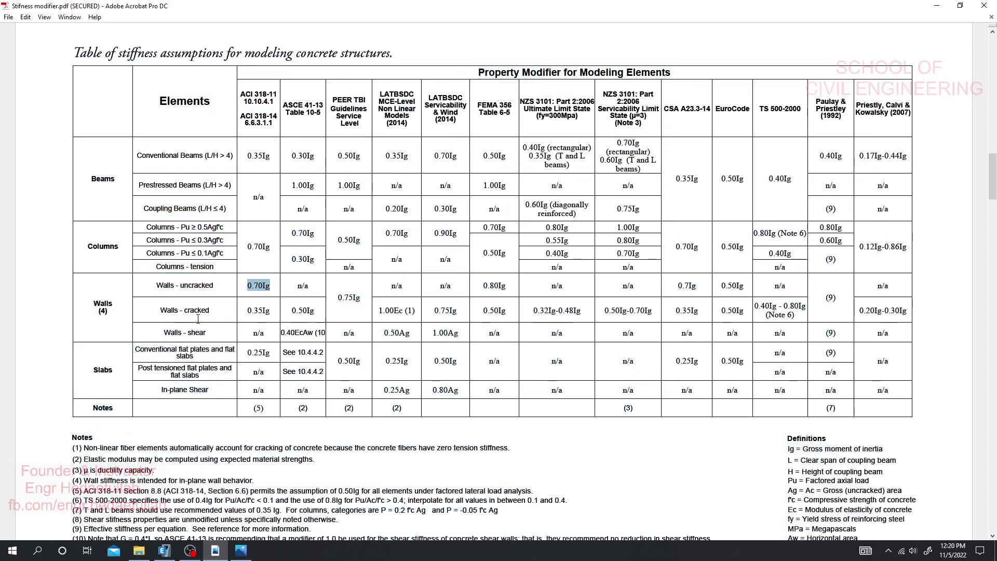
pyautogui.moveTo(160, 310); pyautogui.dragTo(208, 311)
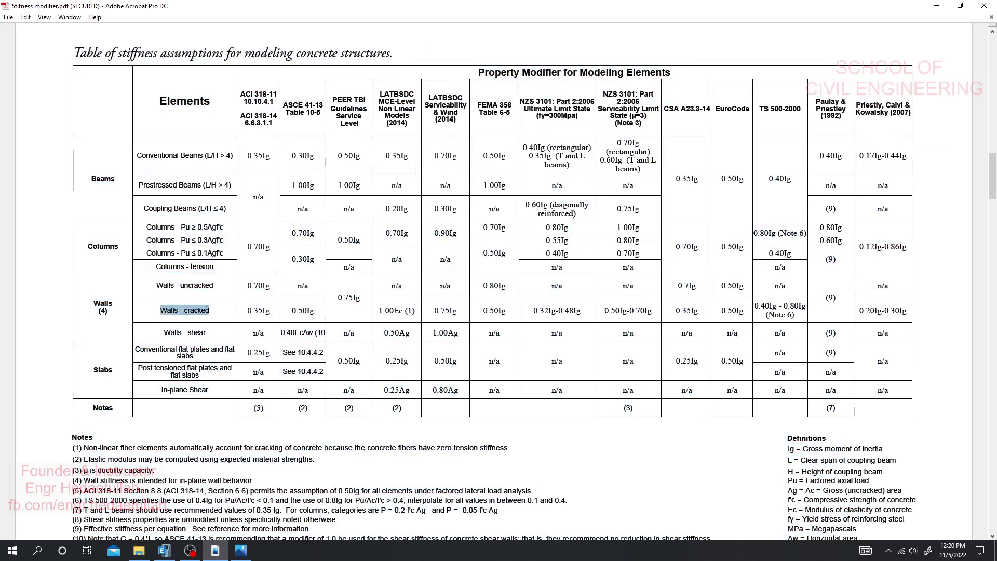
pyautogui.click(208, 314)
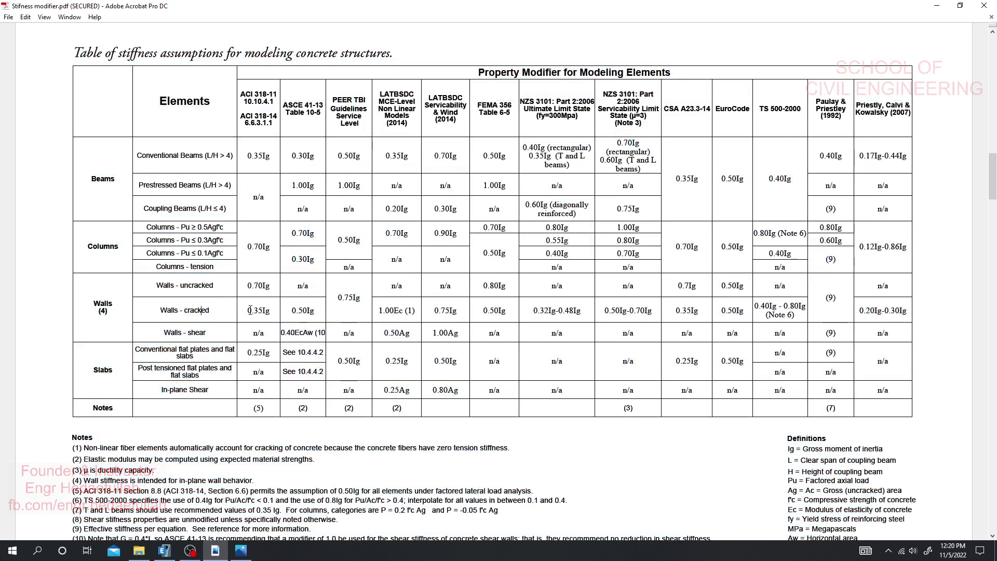
pyautogui.moveTo(249, 310); pyautogui.dragTo(272, 310)
pyautogui.hotkey('ctrl', 'a')
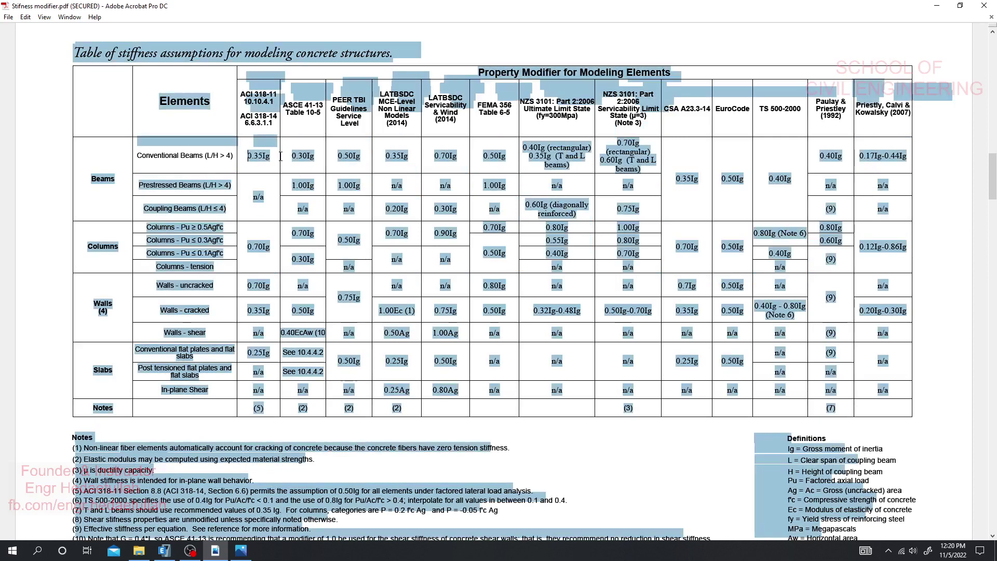
pyautogui.click(256, 310)
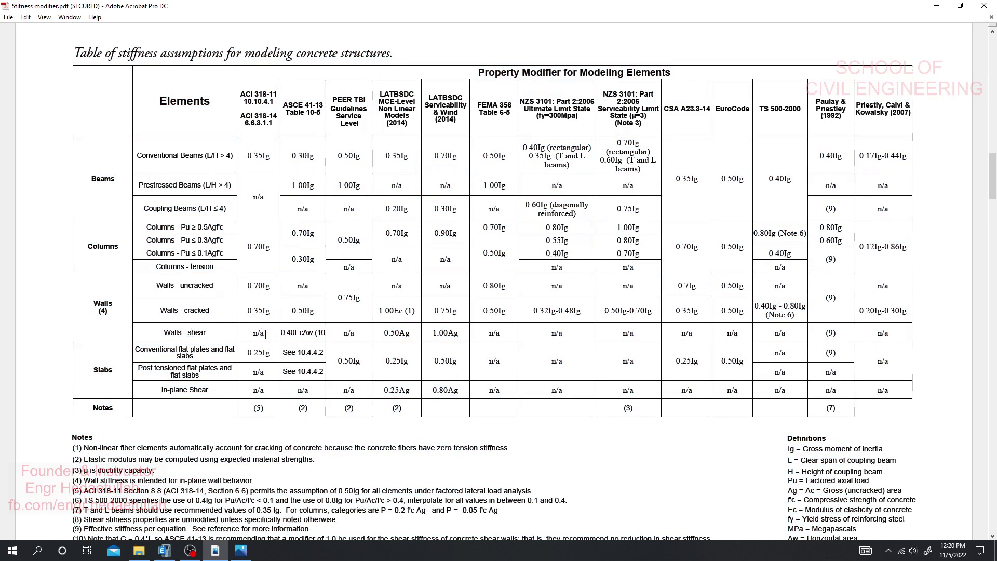
pyautogui.hotkey('ctrl', 'a')
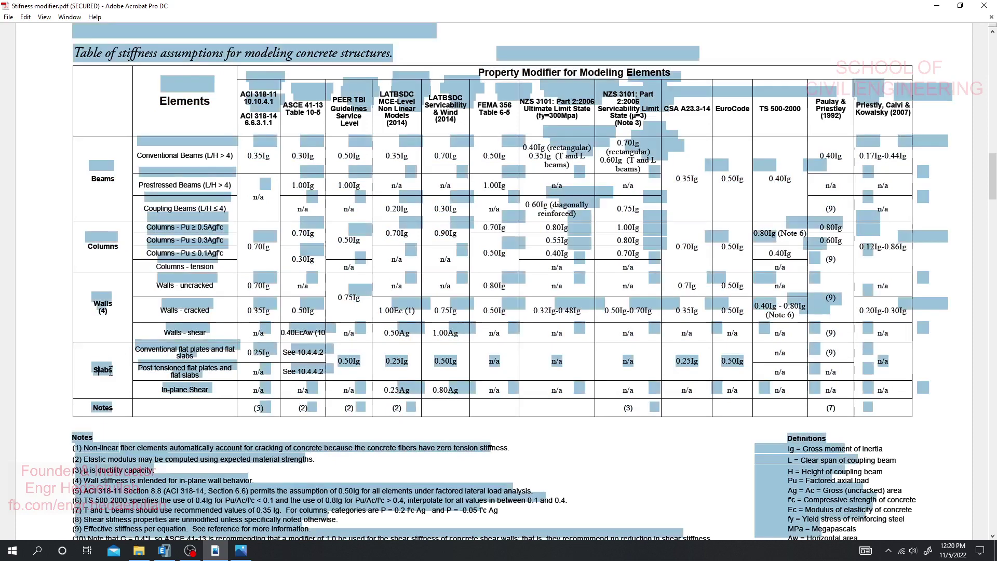
pyautogui.doubleClick(102, 369)
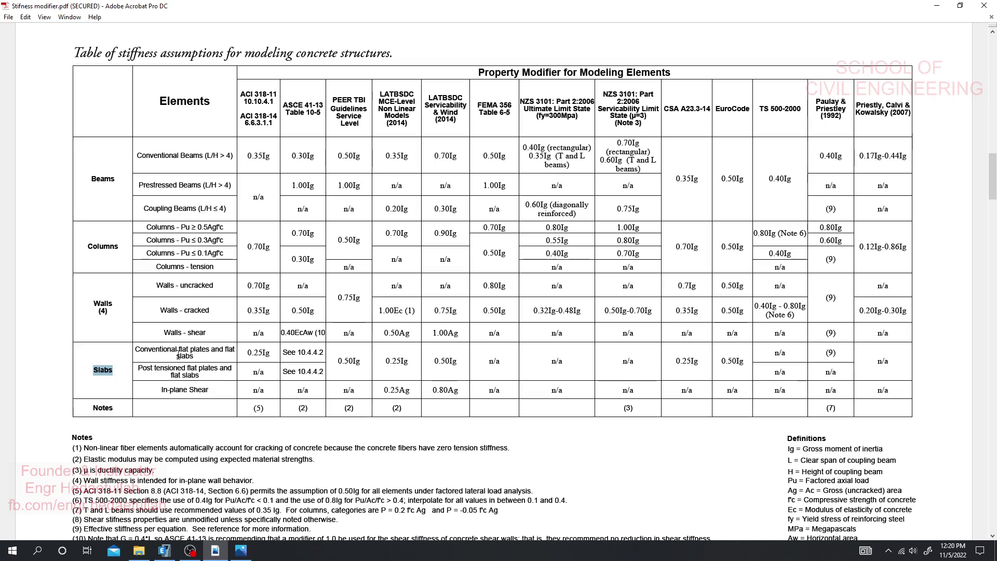
pyautogui.hotkey('ctrl', 'a')
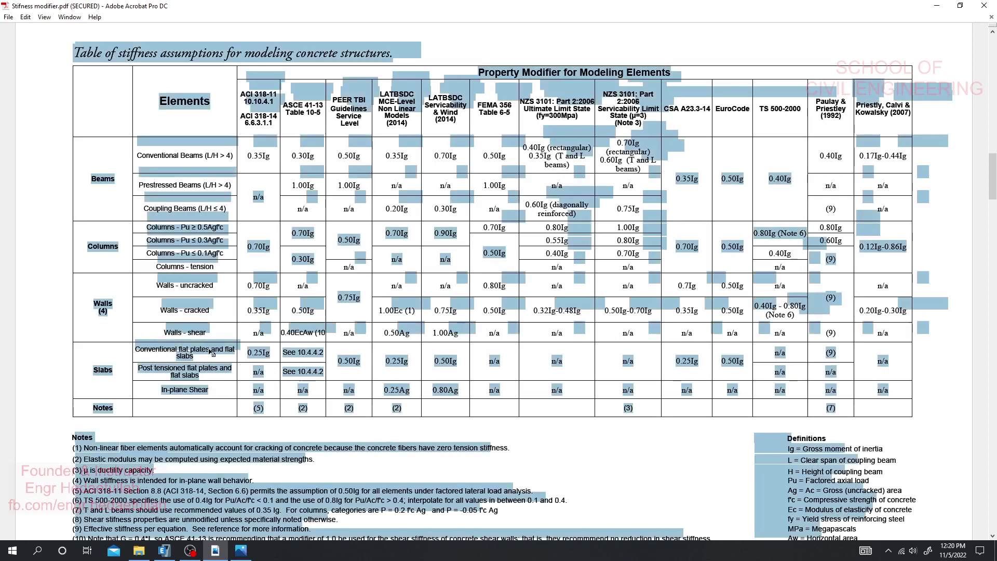
pyautogui.click(211, 353)
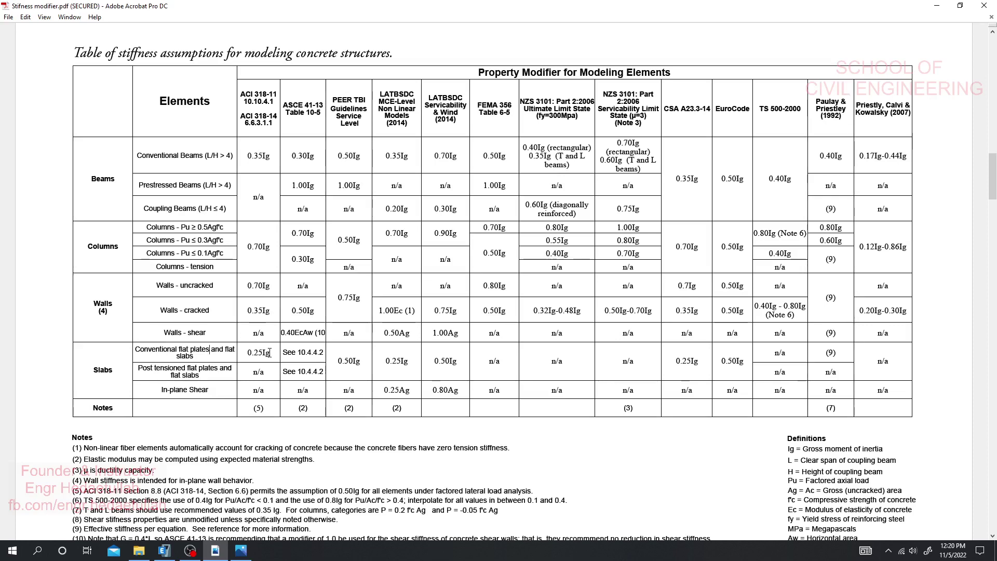
# View the ACI 318-14R stiffness chart image, then return to the ETABS model
pyautogui.hotkey('alt', 'Tab')
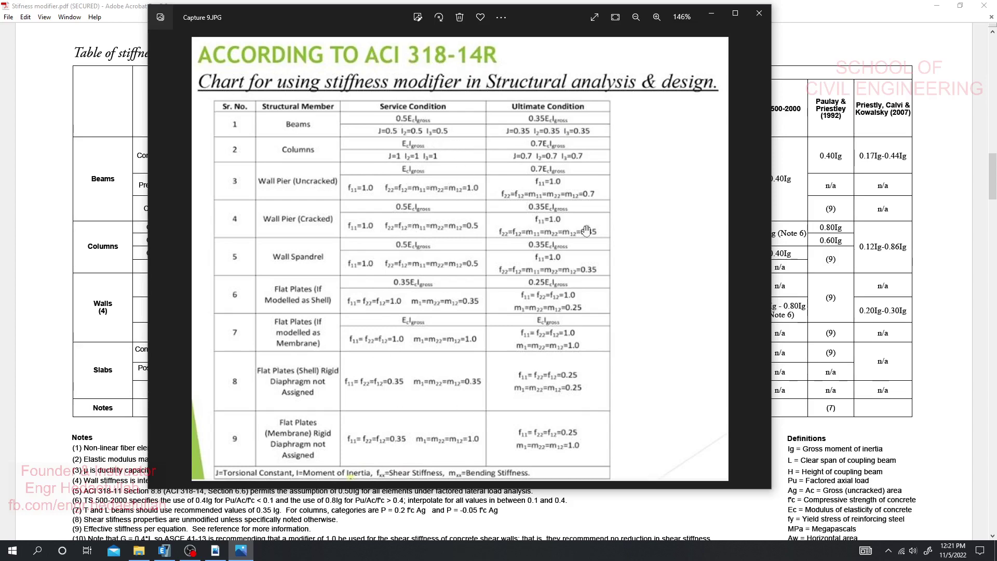
pyautogui.click(176, 550)
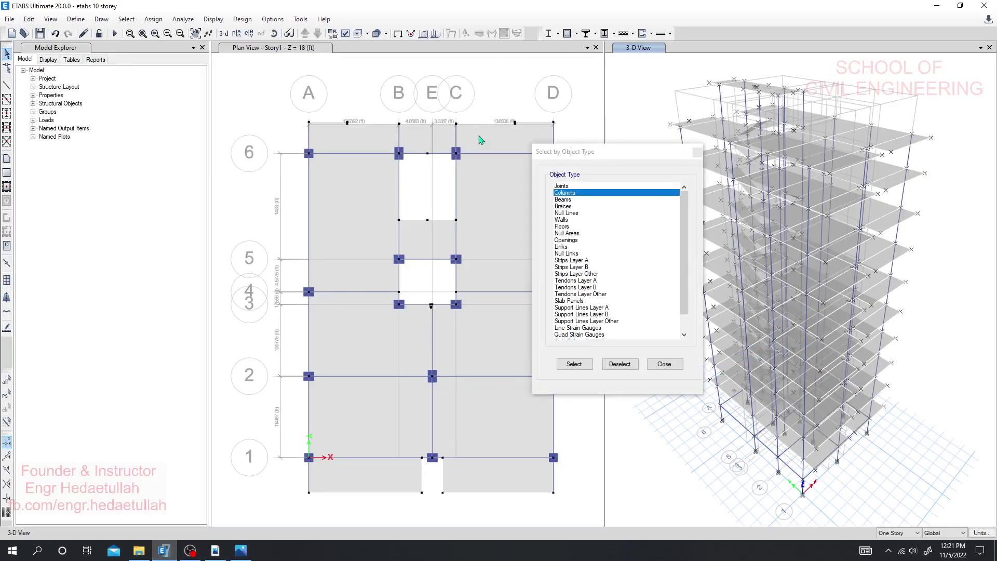
# Recheck the ACI chart, then select all 331 beams by the Beams object type
pyautogui.click(129, 19)
pyautogui.moveTo(150, 33)
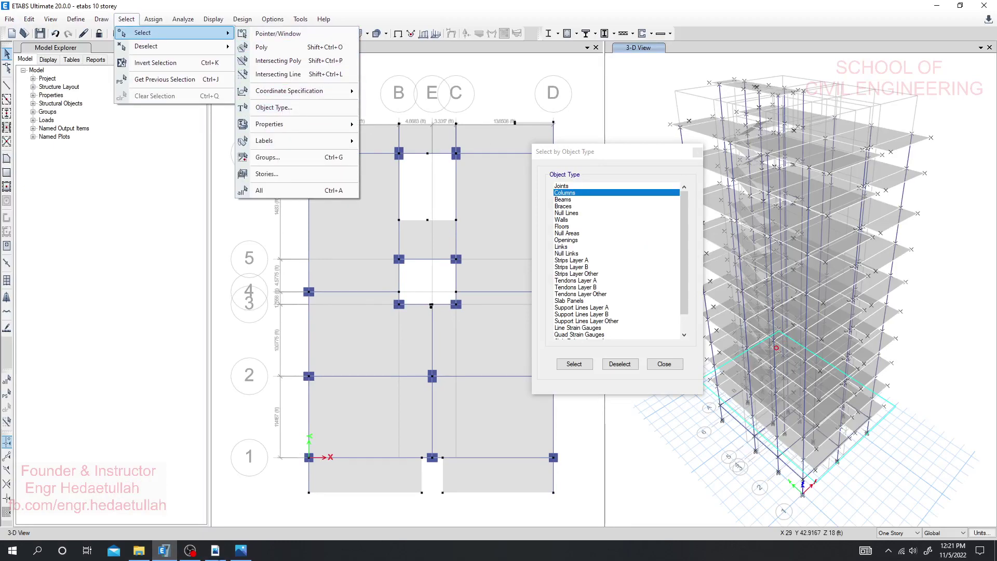
pyautogui.click(240, 551)
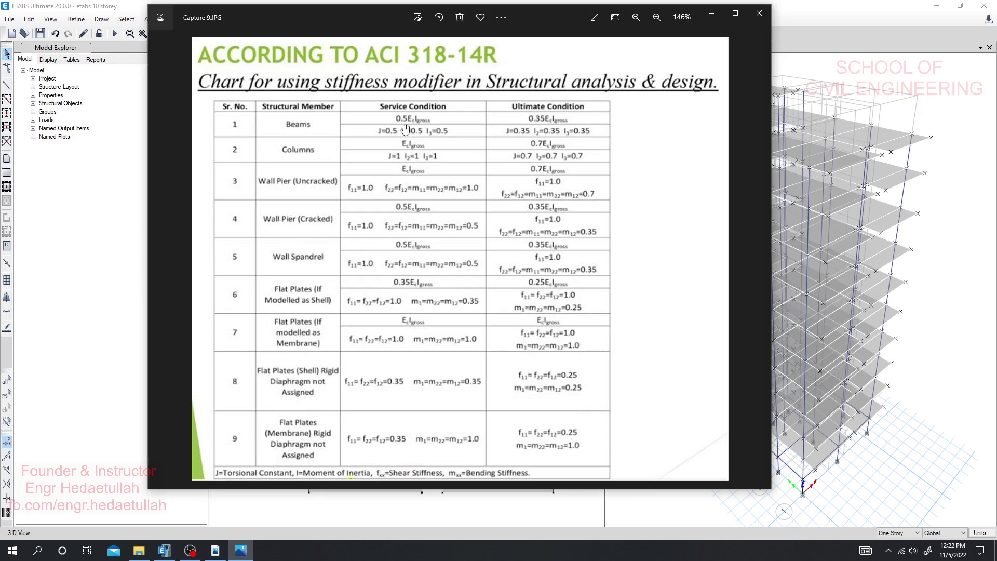
pyautogui.click(216, 555)
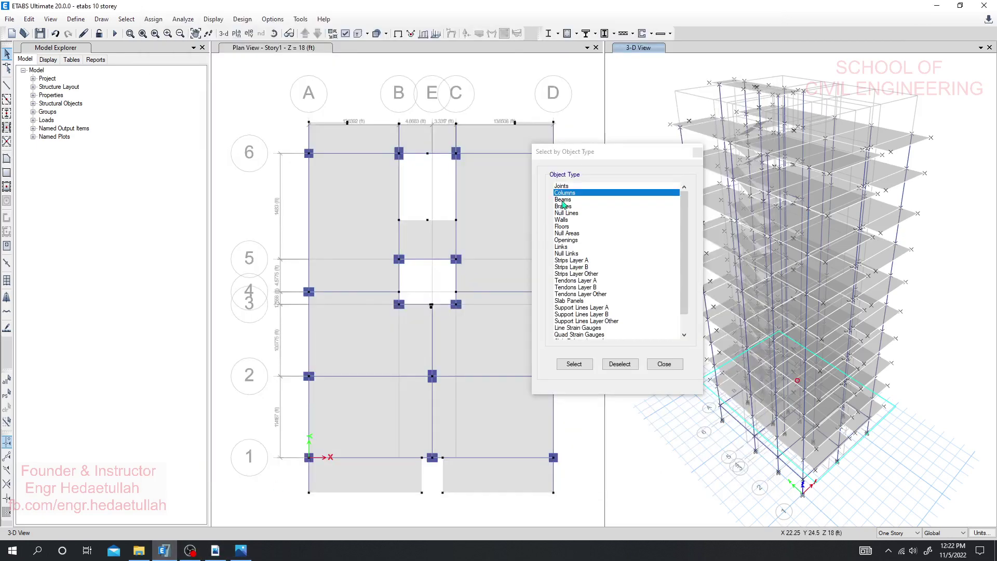
pyautogui.click(563, 200)
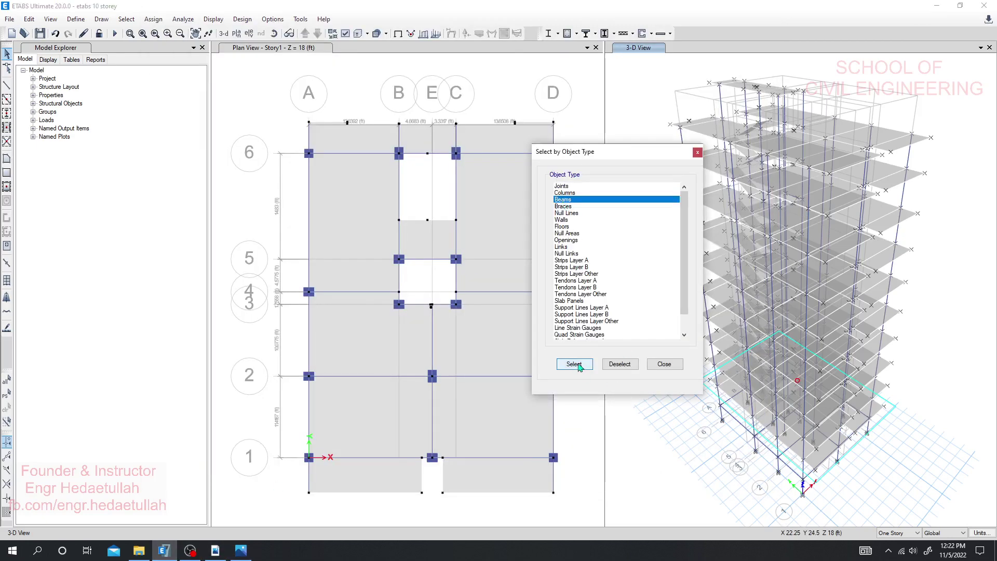
pyautogui.click(574, 364)
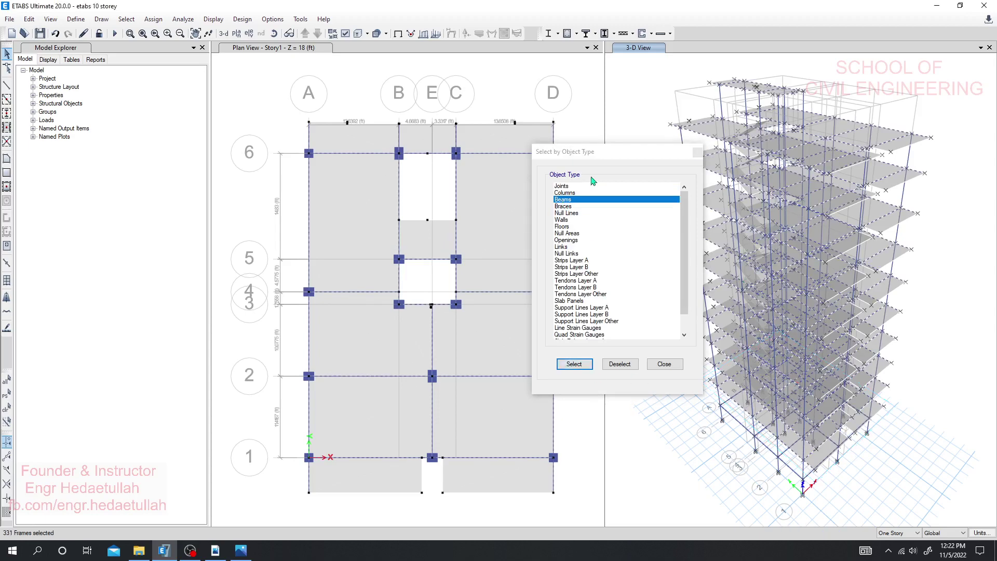
pyautogui.click(153, 19)
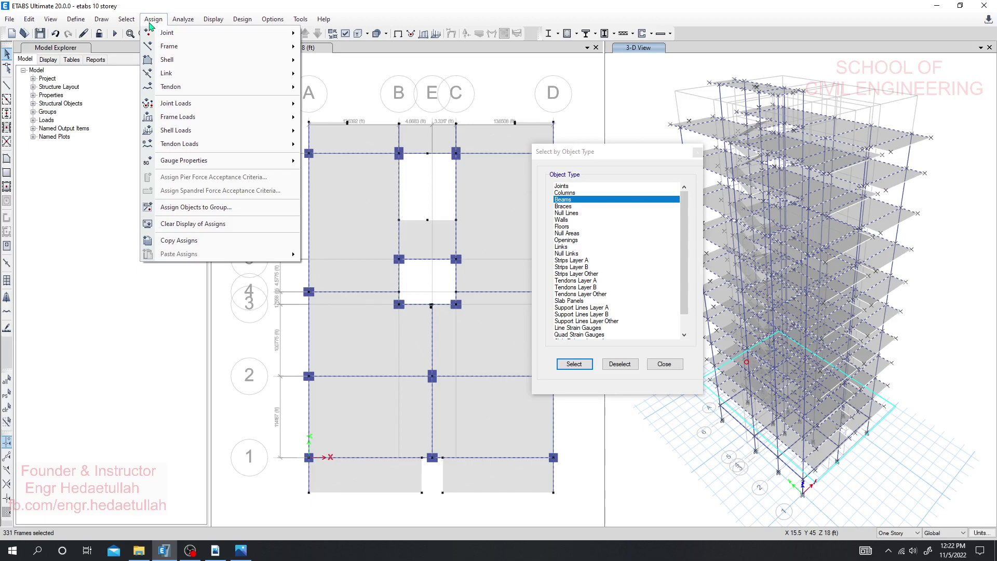
pyautogui.moveTo(178, 51)
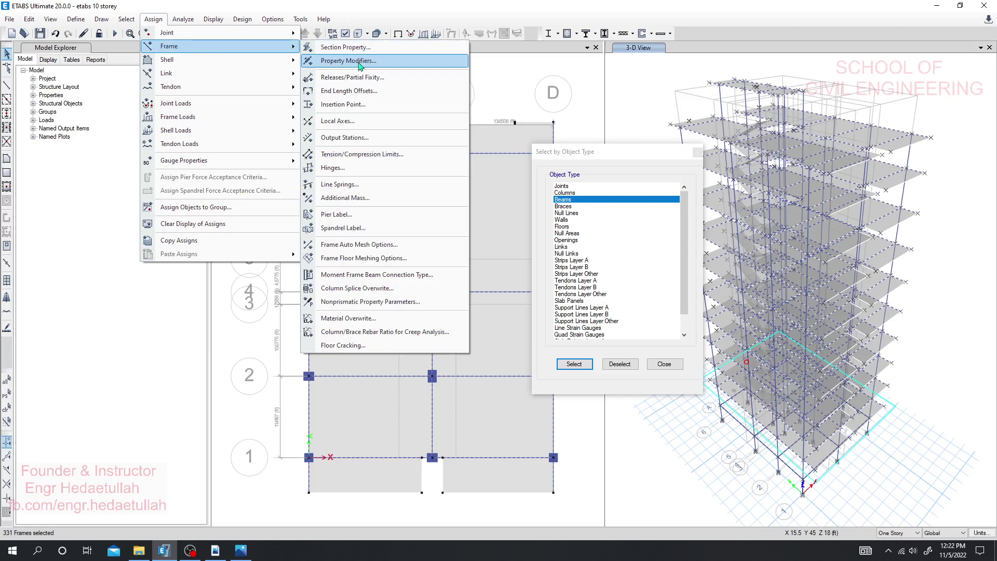
# Set the beams' Torsional Constant, I22 and I33 property modifiers to 0.5 and apply them
pyautogui.click(355, 63)
pyautogui.moveTo(419, 171); pyautogui.dragTo(197, 149)
pyautogui.click(272, 224)
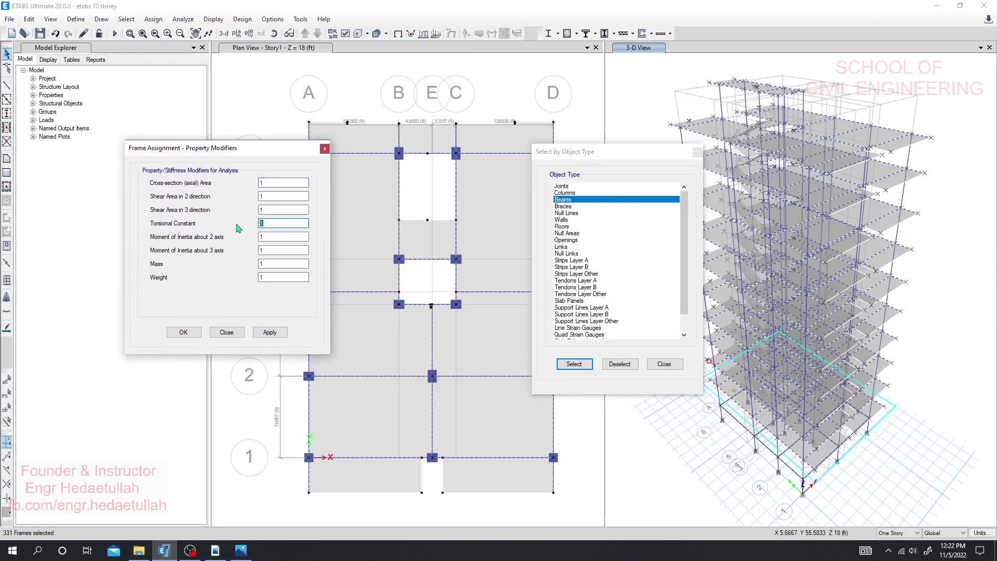
pyautogui.press('Tab')
pyautogui.write('5')
pyautogui.press('Tab')
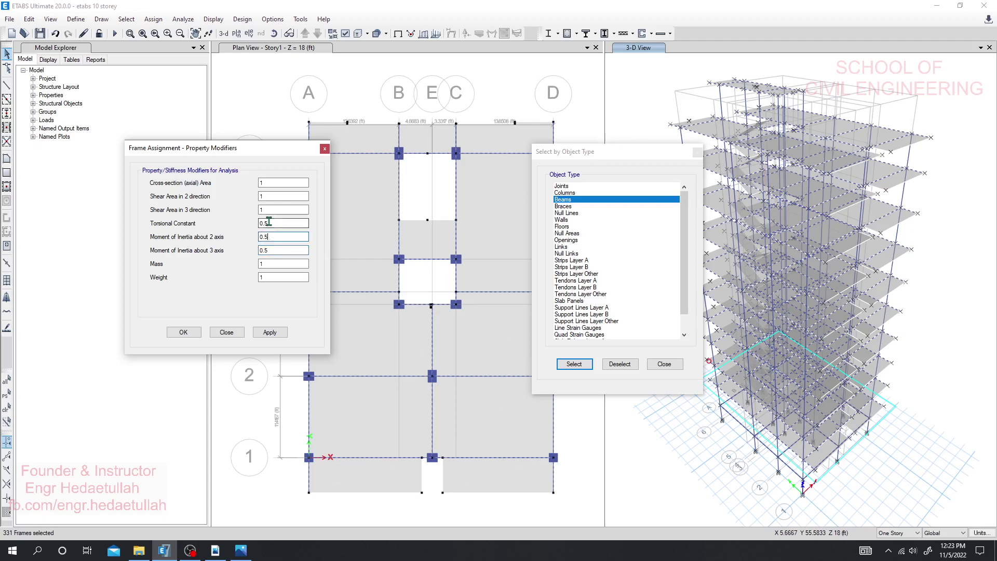
pyautogui.click(278, 236)
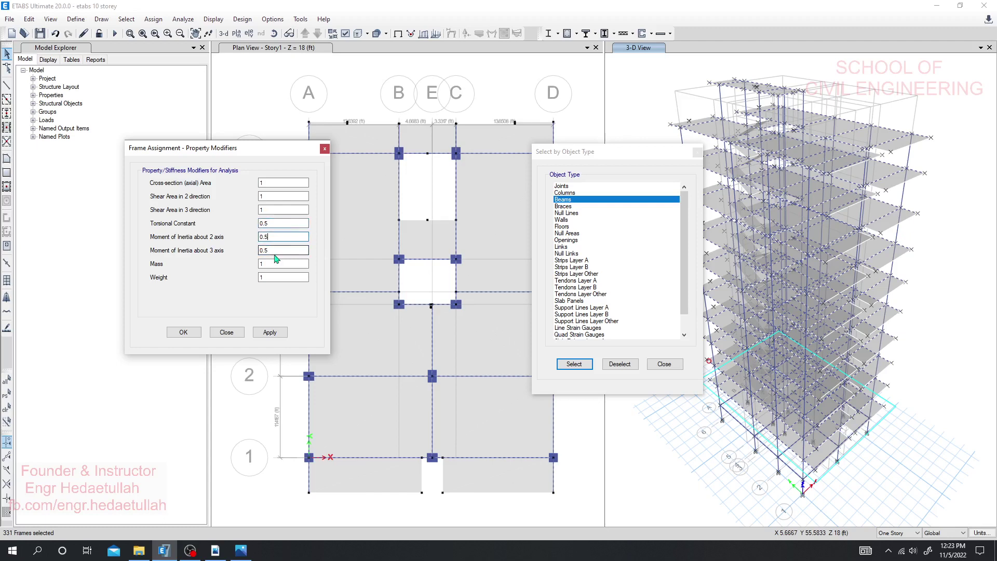
pyautogui.click(273, 225)
pyautogui.click(273, 251)
pyautogui.click(269, 333)
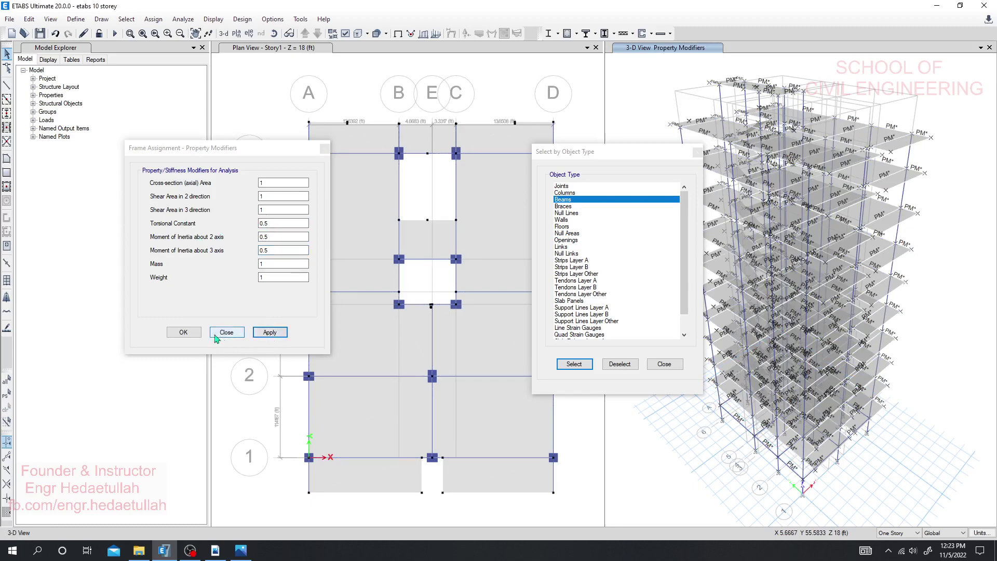
# Close the property modifiers dialog and the Select by Object Type dialog
pyautogui.click(183, 333)
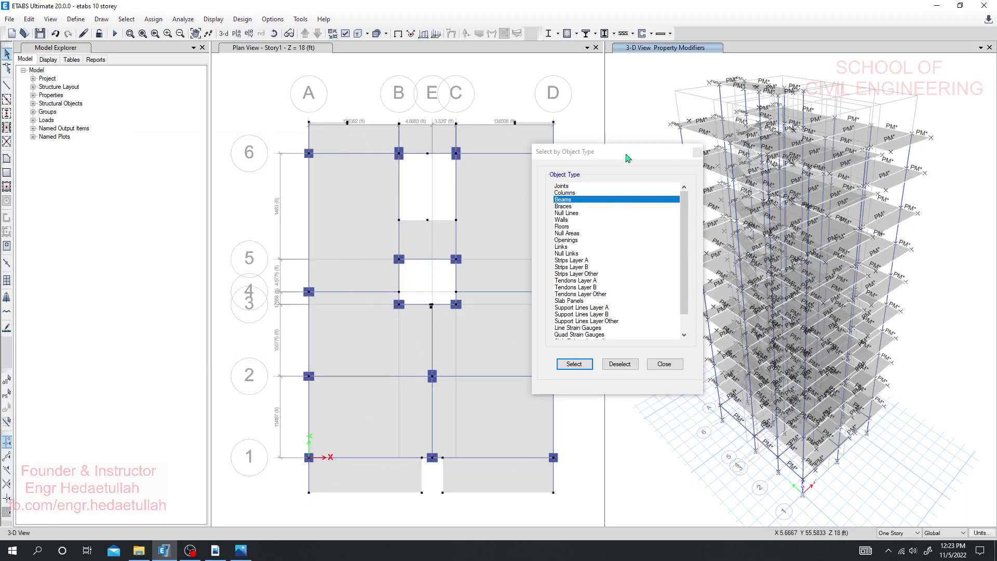
pyautogui.moveTo(630, 156); pyautogui.dragTo(392, 156)
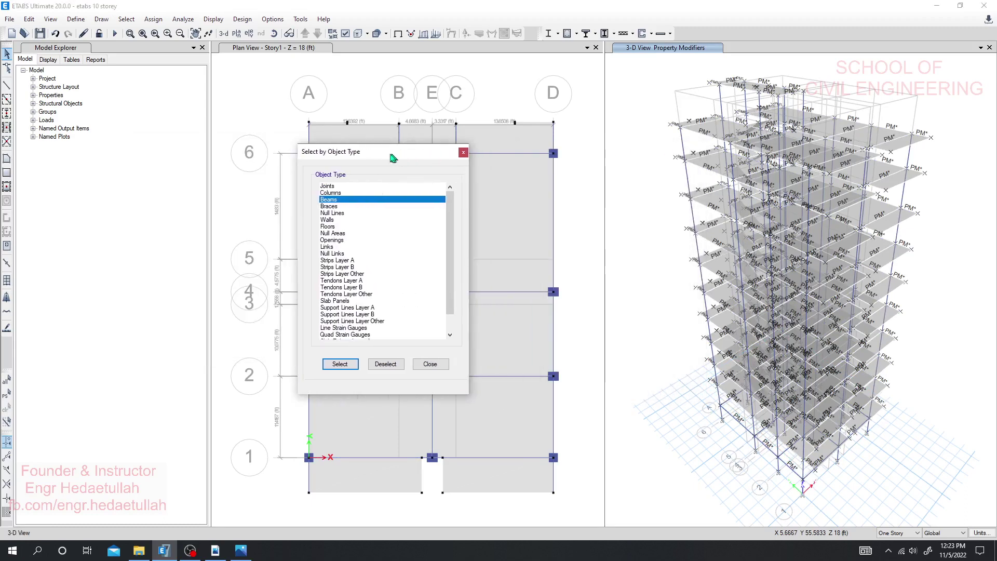
pyautogui.click(459, 151)
# Confirm a Story8 beam's T, I22 and I33 modifiers, then start the analysis run (F5)
pyautogui.keyDown('shift'); pyautogui.moveTo(656, 268); pyautogui.dragTo(679, 271, button='middle'); pyautogui.keyUp('shift')
pyautogui.moveTo(580, 281); pyautogui.dragTo(581, 264, button='middle')
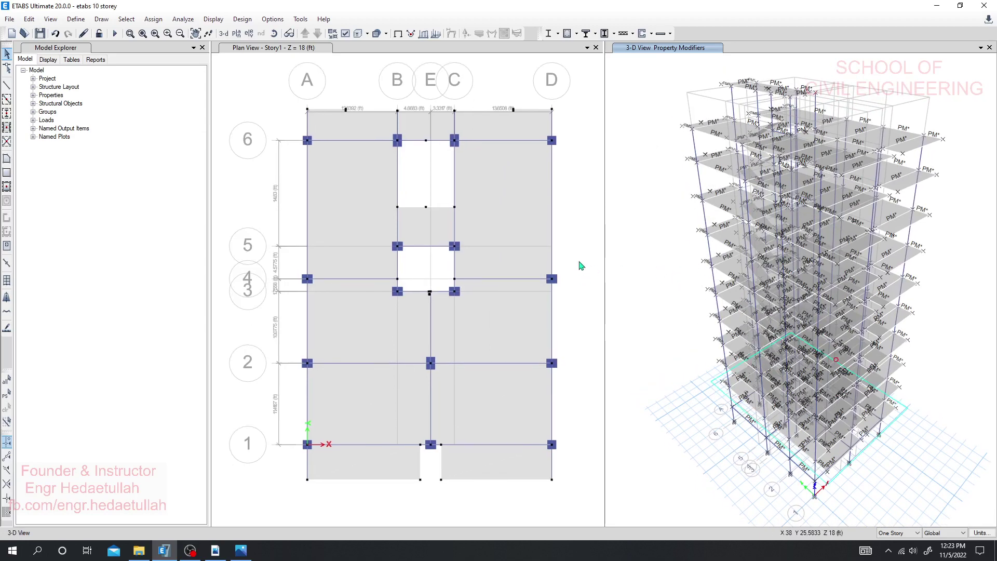
pyautogui.moveTo(207, 225); pyautogui.dragTo(148, 224)
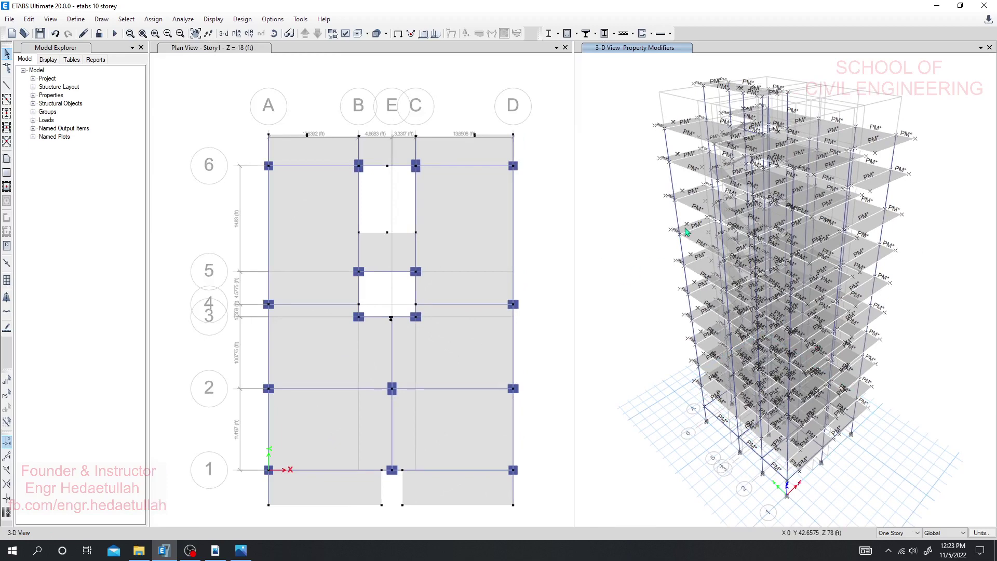
pyautogui.rightClick(696, 200)
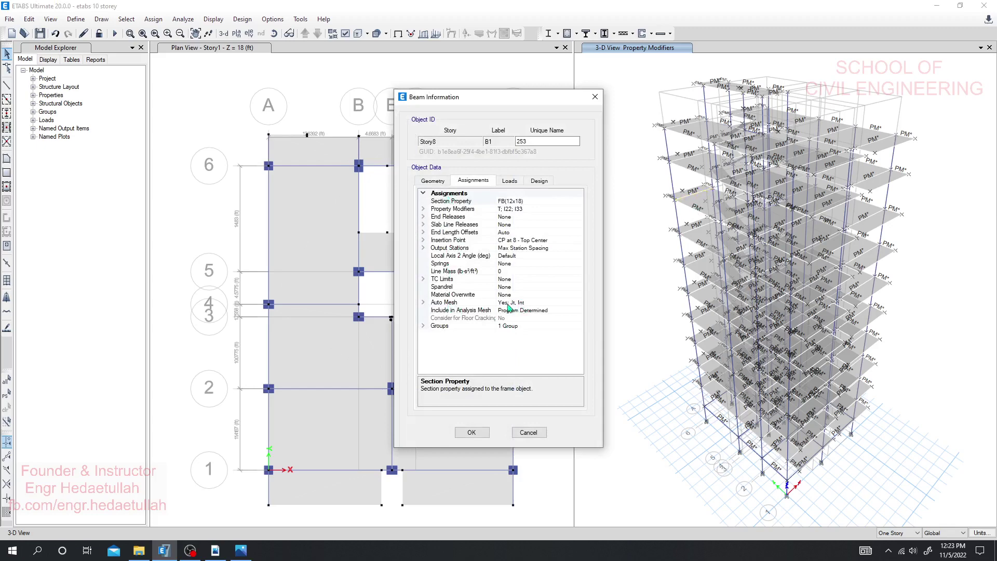
pyautogui.click(595, 97)
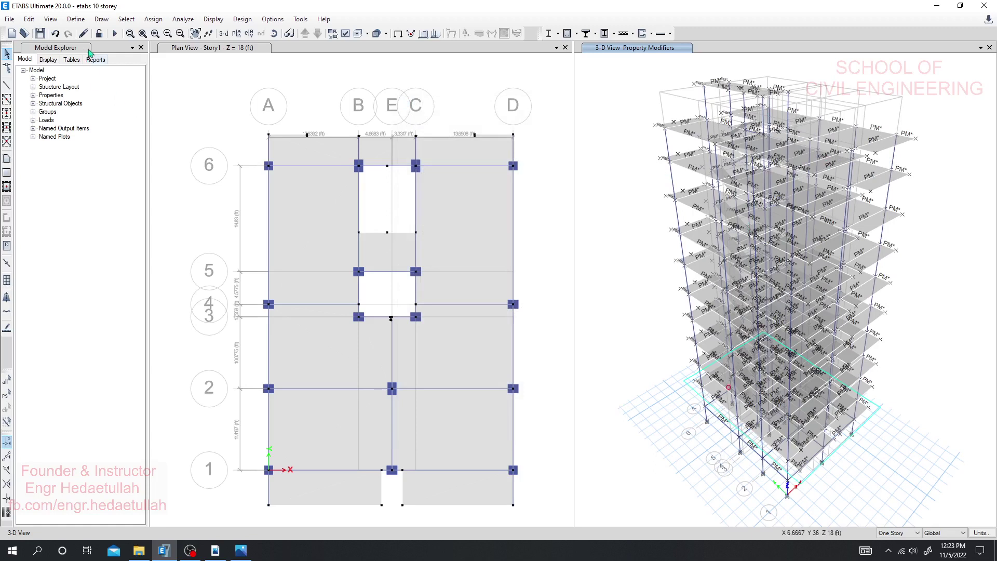
pyautogui.click(116, 34)
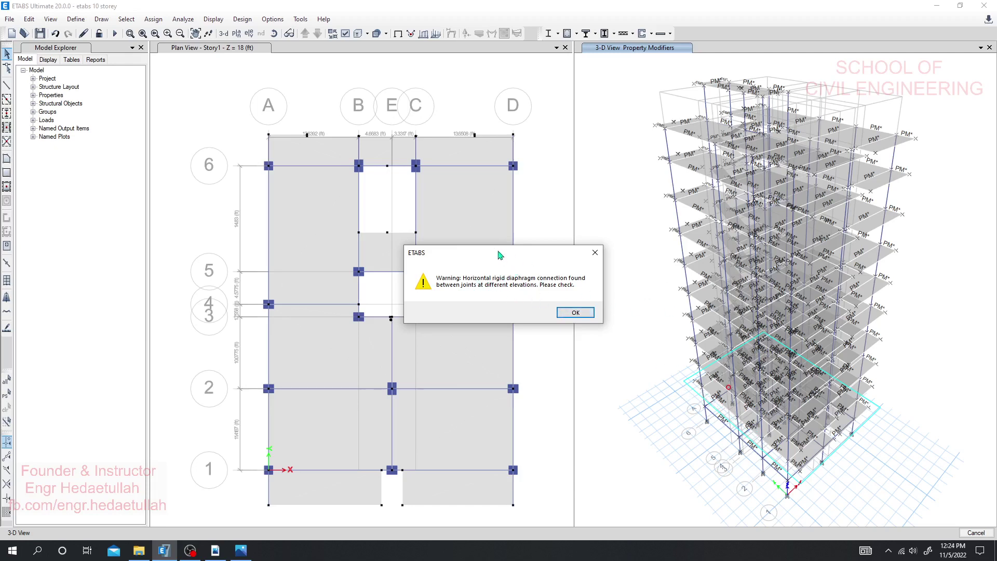
# Accept the rigid diaphragm warning so analysis finishes, showing Dead-load displacements -0.168938 to 0.01572
pyautogui.moveTo(499, 254); pyautogui.dragTo(491, 254)
pyautogui.click(566, 313)
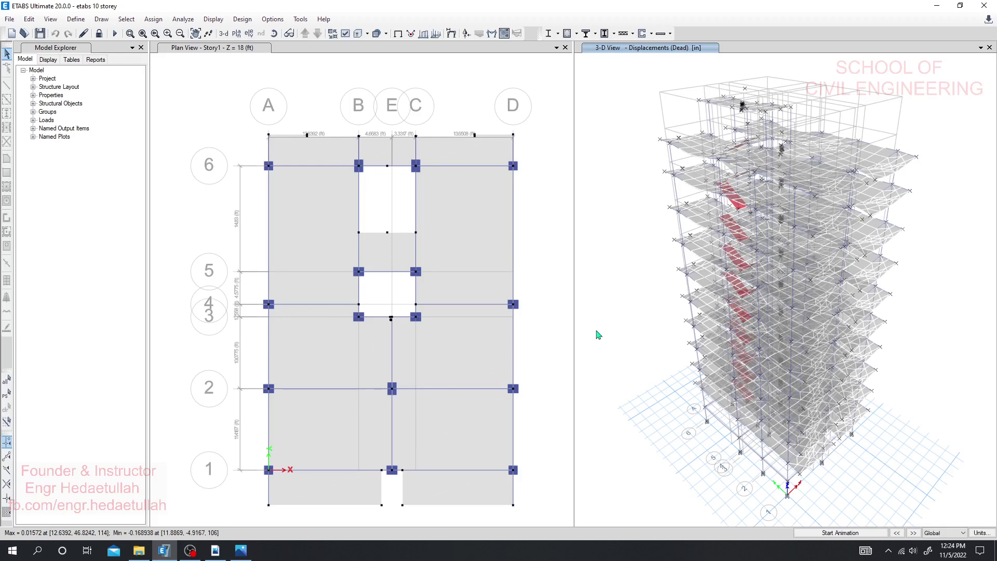
pyautogui.press('alt')
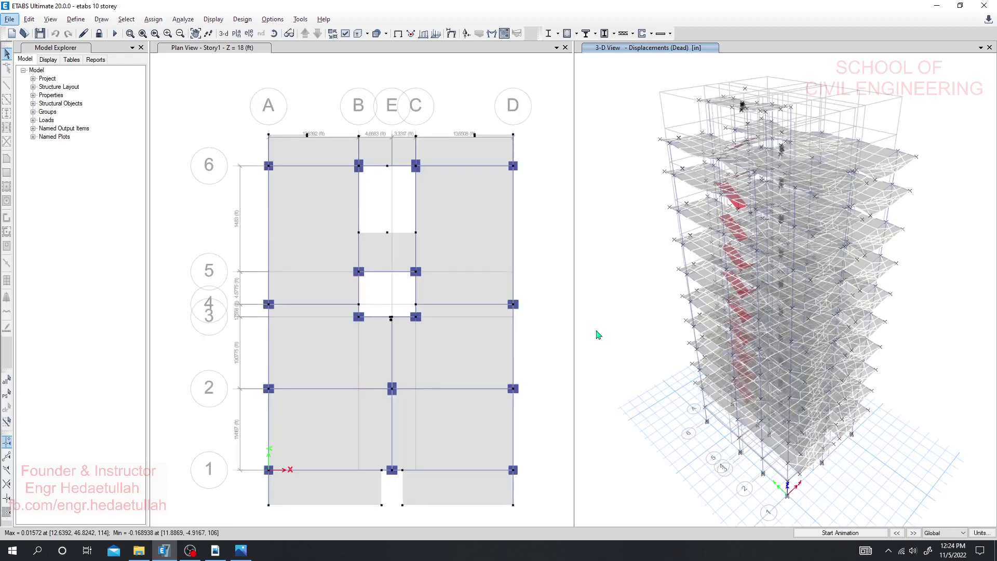